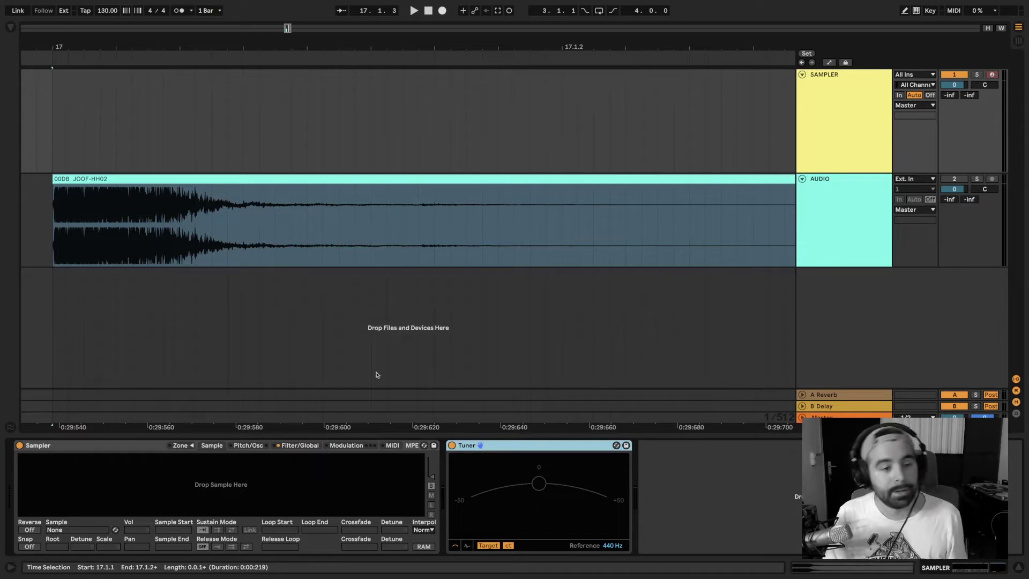
Step: Load the 00DB_JOOF-HH02 clip into Sampler, enable the forward sustain loop and link the sample start to the loop start
drag(98, 178, 181, 485)
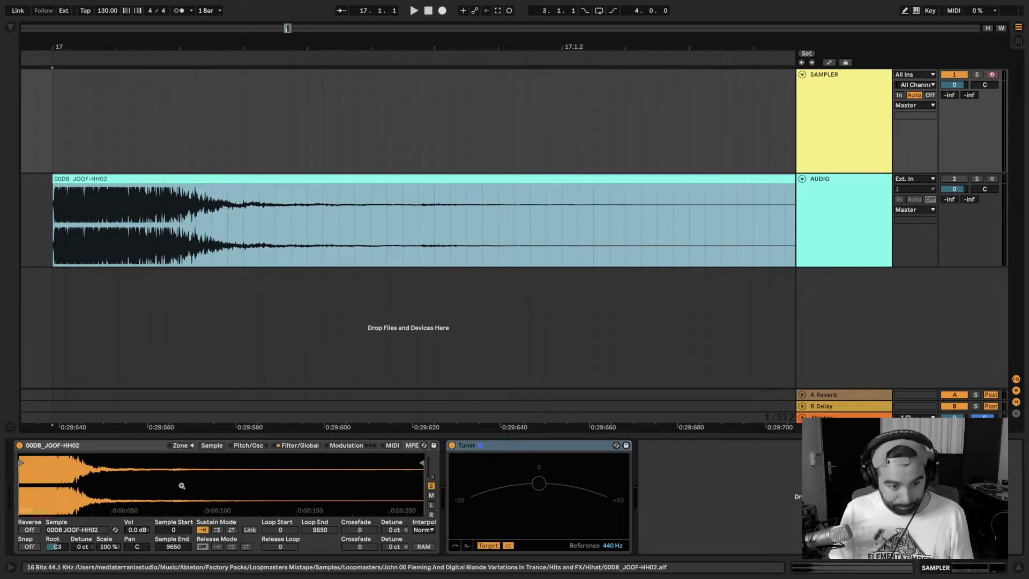
click(217, 530)
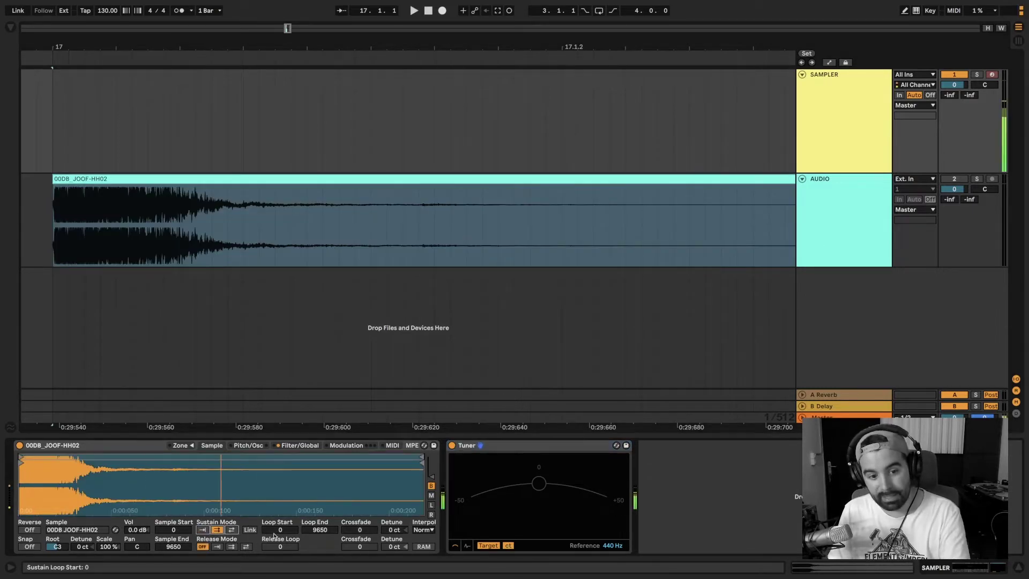
click(251, 531)
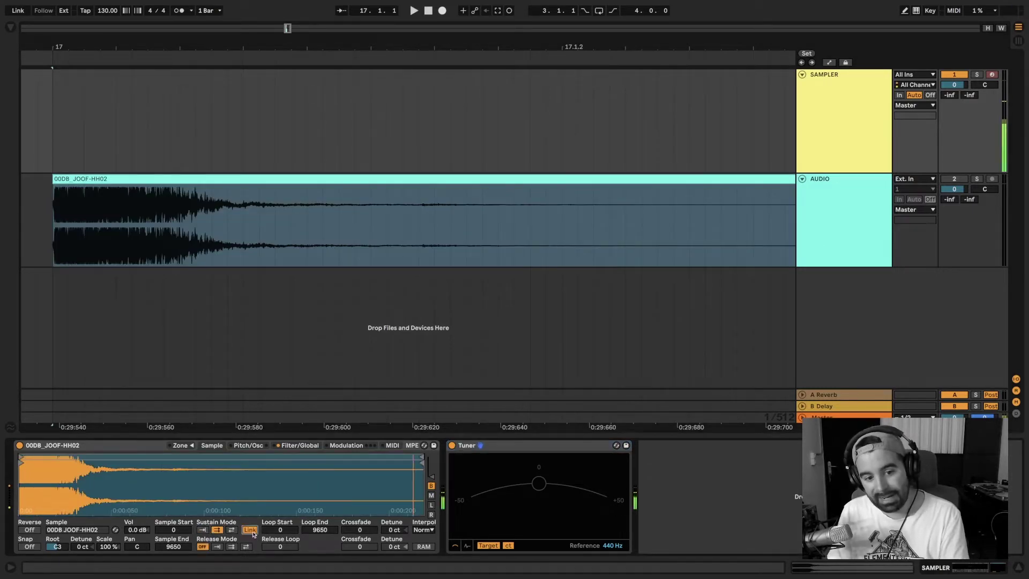
Step: Shorten the sustain loop to a tiny section of the sample, with loop start at 731 and loop end at 836
mouse_move(422, 458)
mouse_down()
mouse_move(30, 459)
mouse_move(92, 459)
mouse_move(100, 480)
mouse_move(234, 472)
mouse_up()
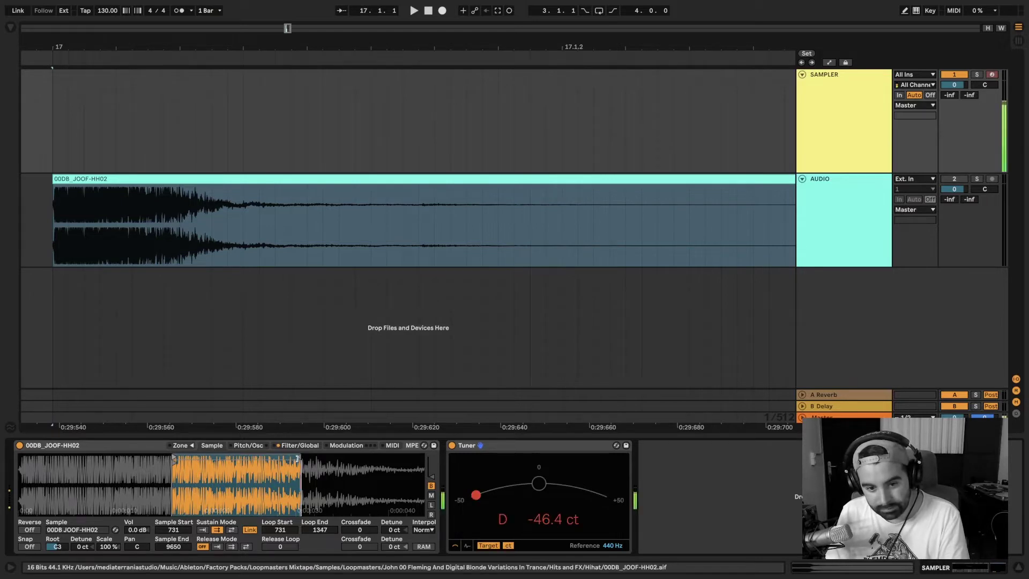
mouse_move(297, 459)
mouse_down()
mouse_move(179, 459)
mouse_move(230, 460)
mouse_move(205, 459)
mouse_up()
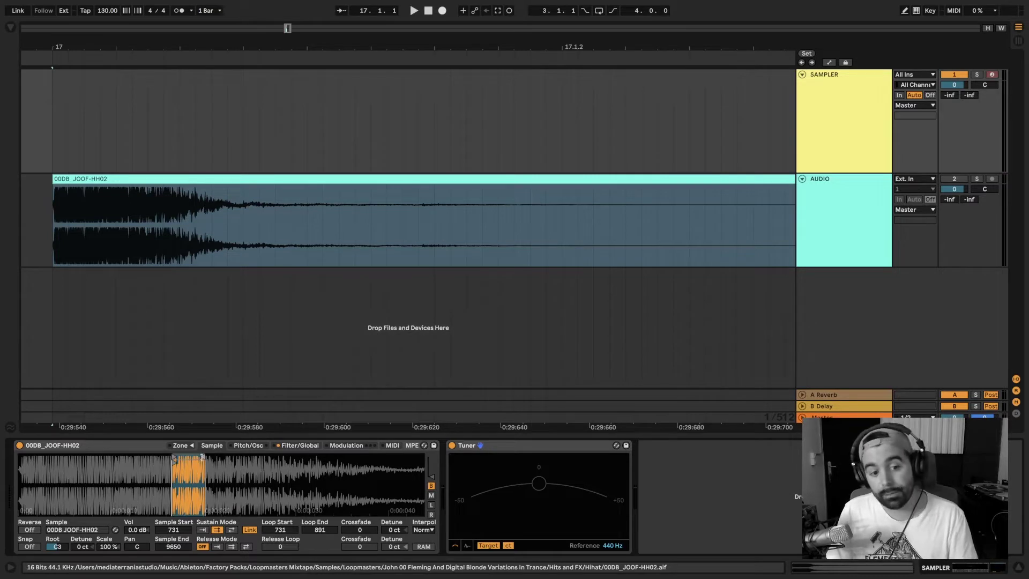
mouse_move(203, 458)
mouse_down()
mouse_move(183, 459)
mouse_move(322, 460)
mouse_up()
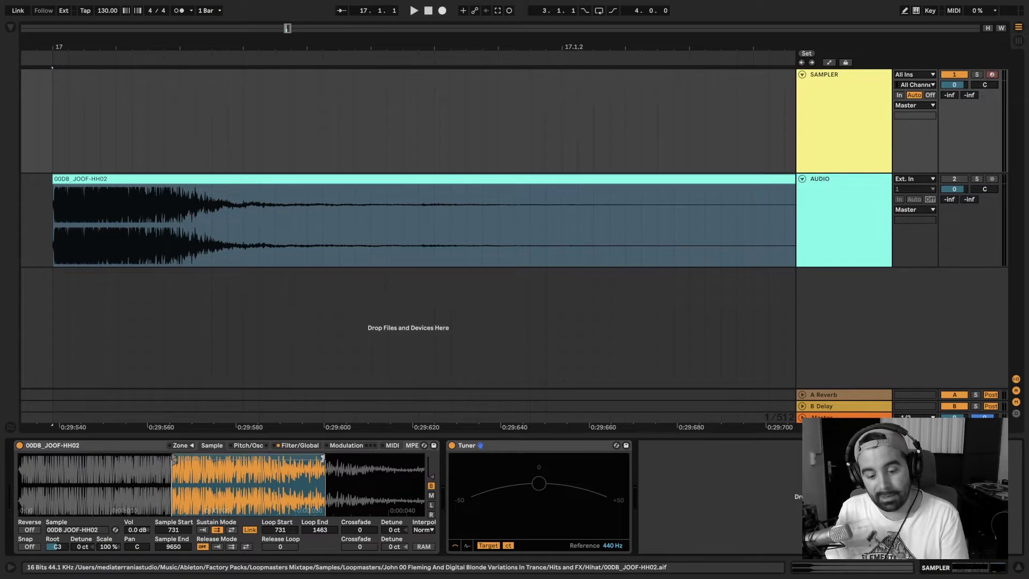
drag(322, 460, 191, 461)
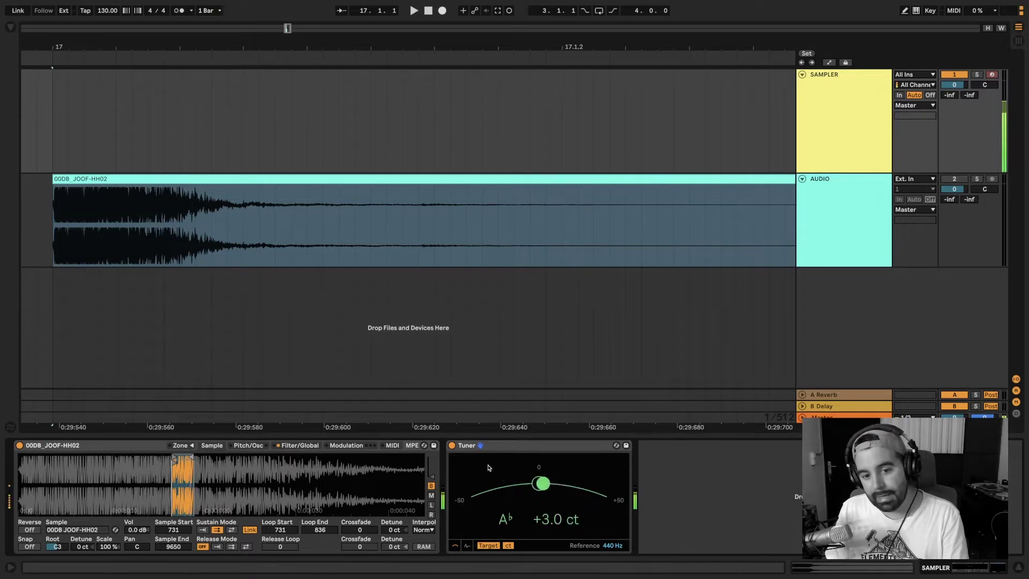
Step: Tune the sample to root G#2 with -3.10 ct detune, and smooth its loop with crossfade 55 and Best interpolation
click(499, 450)
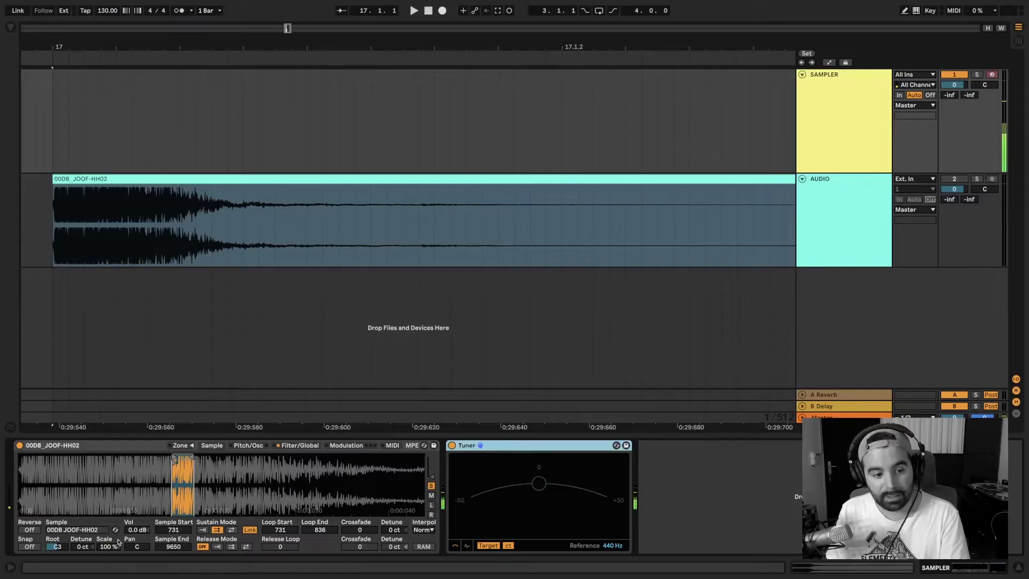
drag(57, 547, 57, 548)
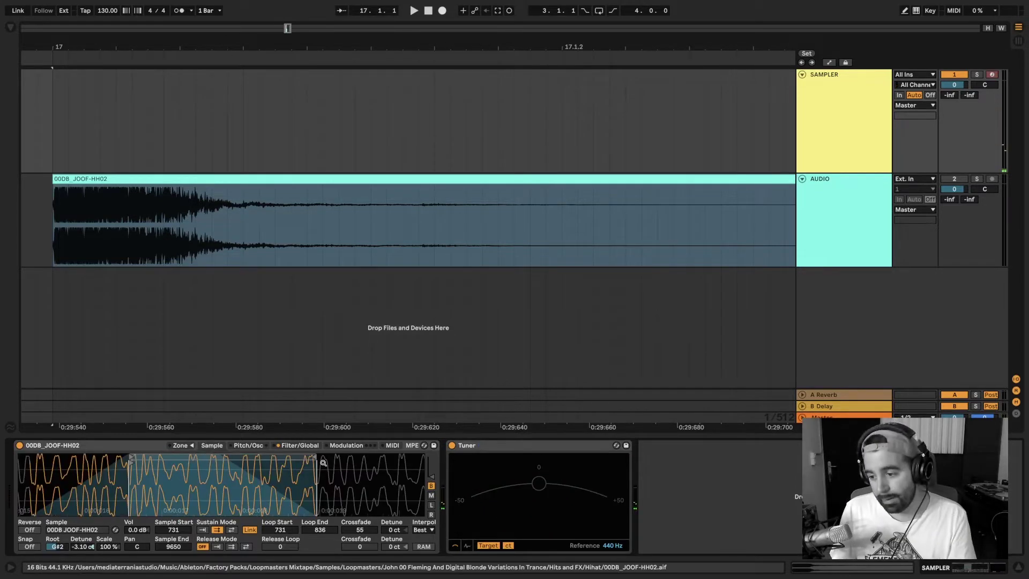
Step: Try a volume envelope with -inf dB sustain and 3.32 s decay, and restore the envelope's default values
click(289, 444)
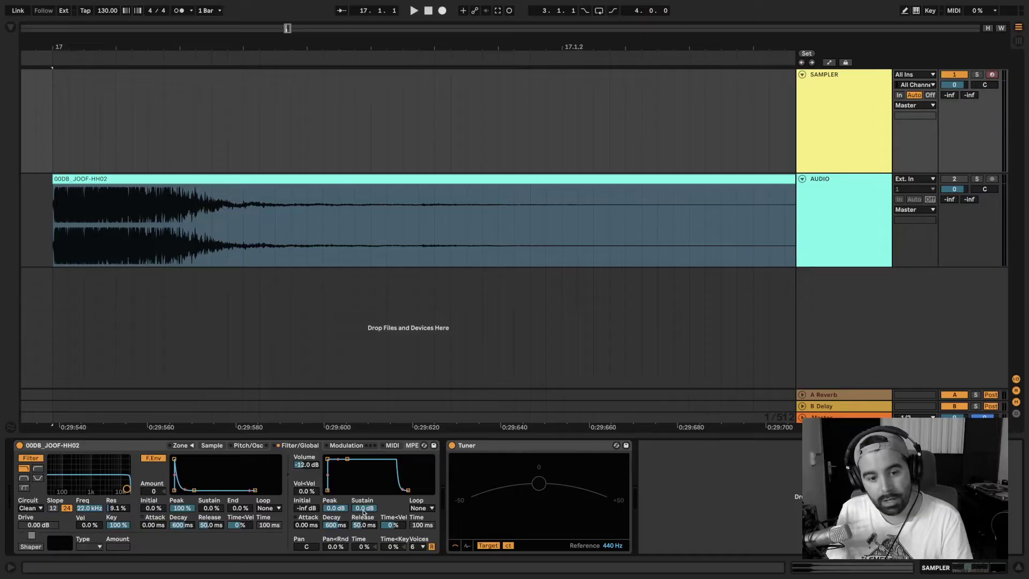
drag(364, 510, 364, 567)
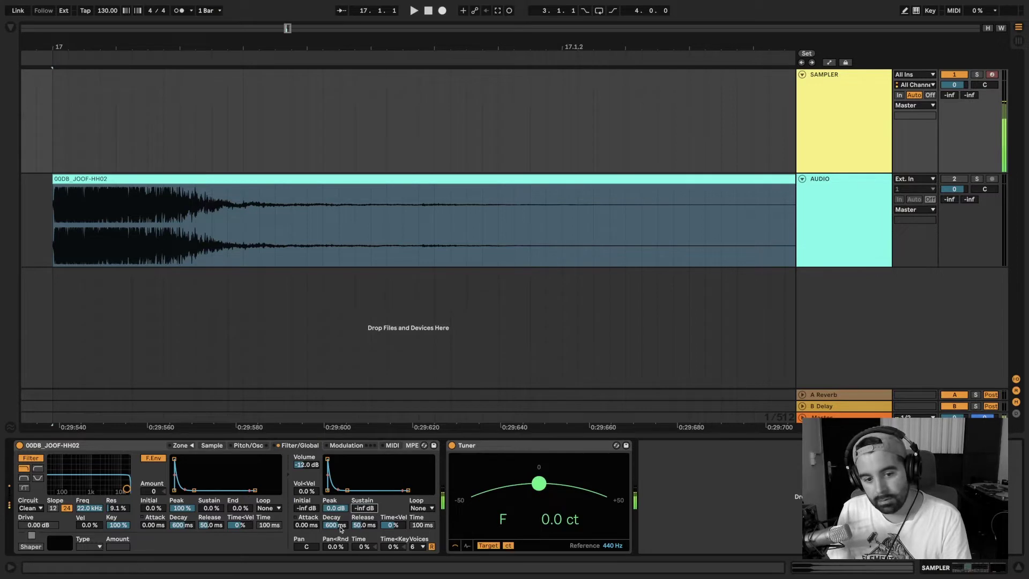
drag(340, 529, 361, 462)
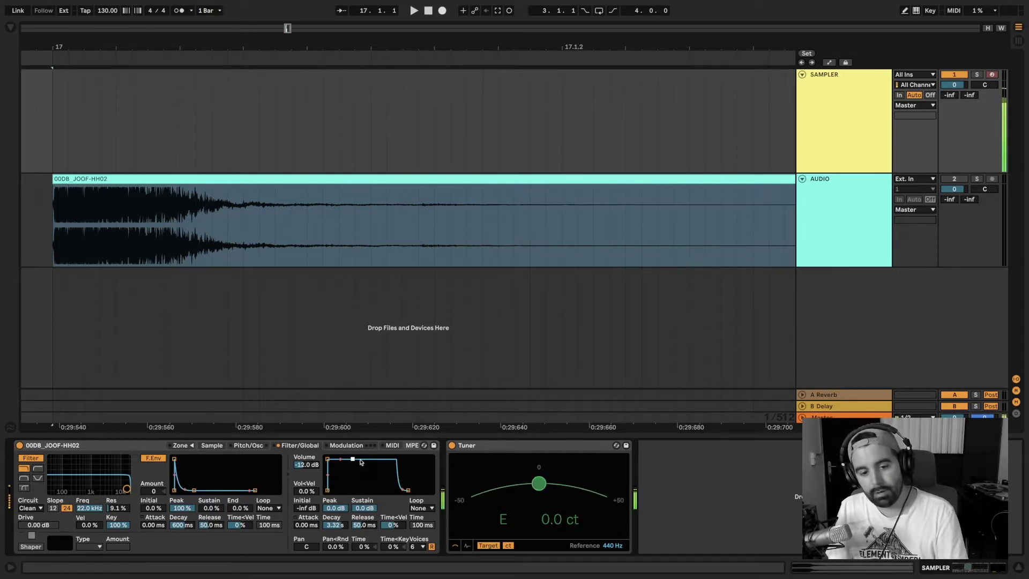
double_click(335, 525)
double_click(364, 525)
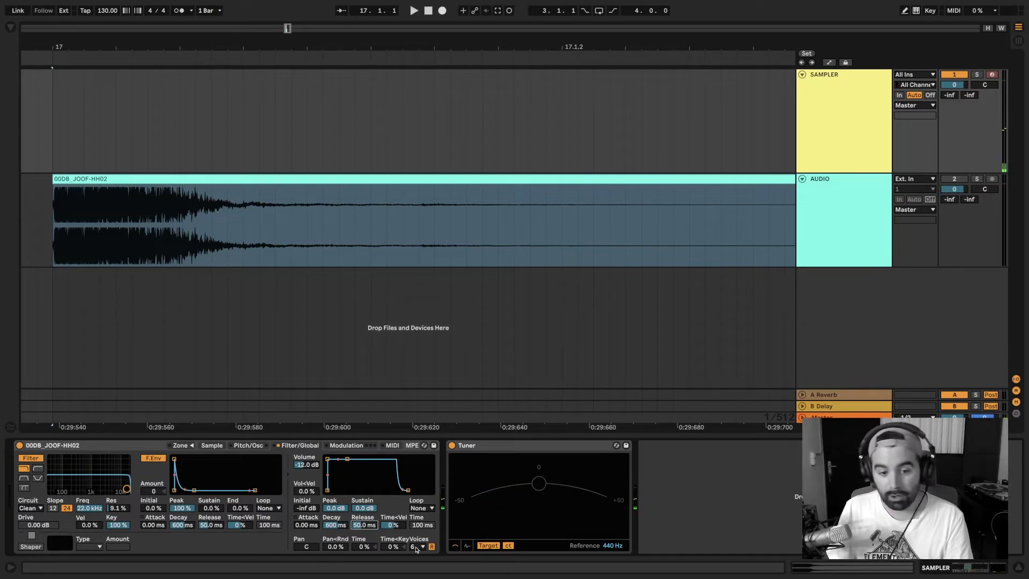
Step: Limit Sampler to 1 voice and set the glide mode to Glide with a time of 31.6 ms
click(417, 547)
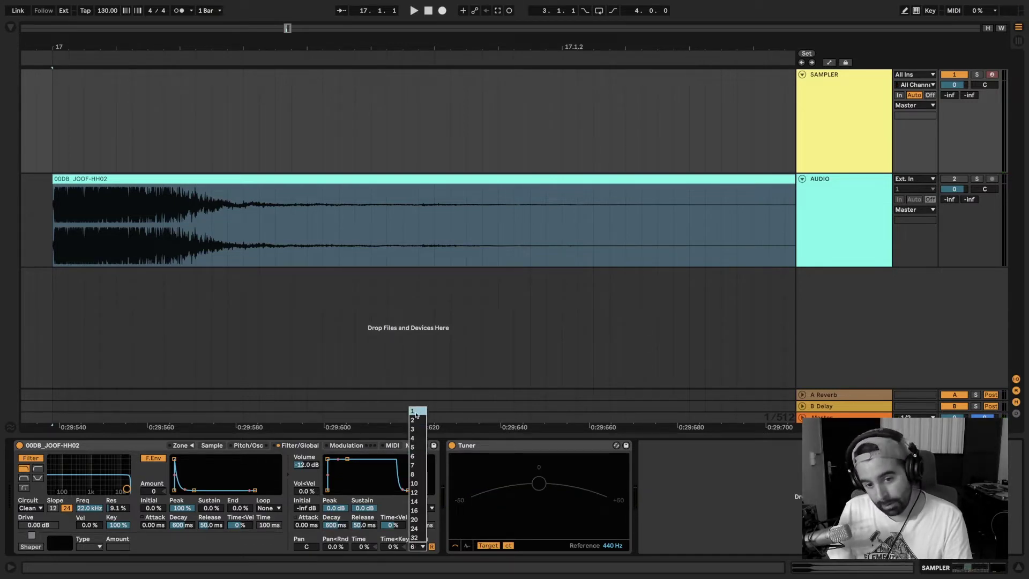
click(416, 411)
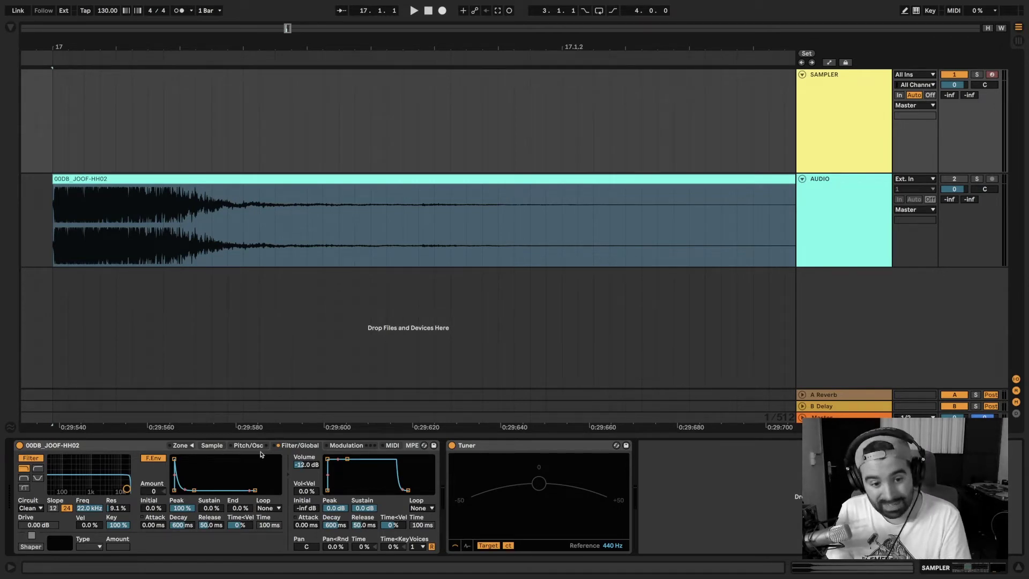
click(247, 445)
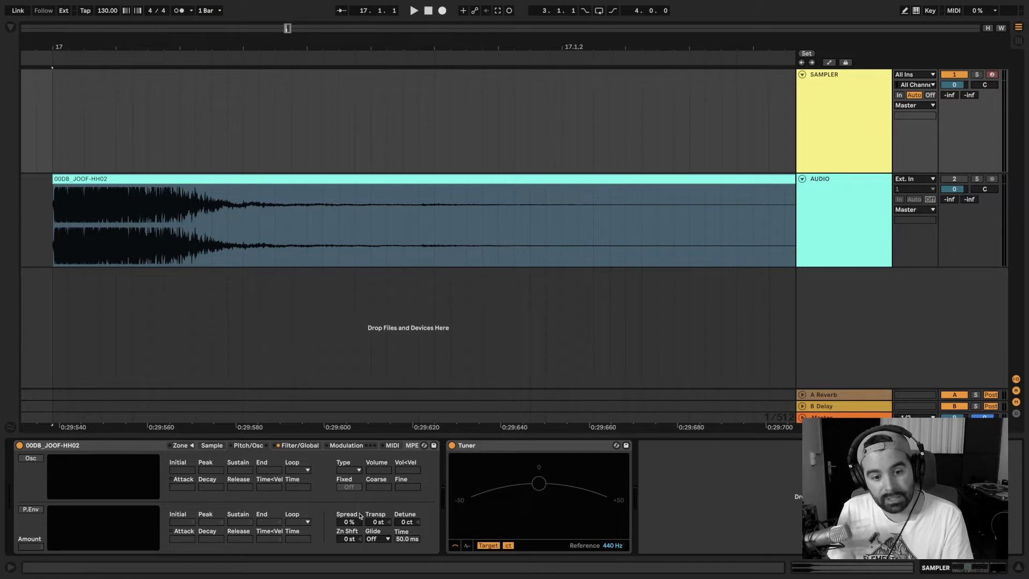
click(378, 539)
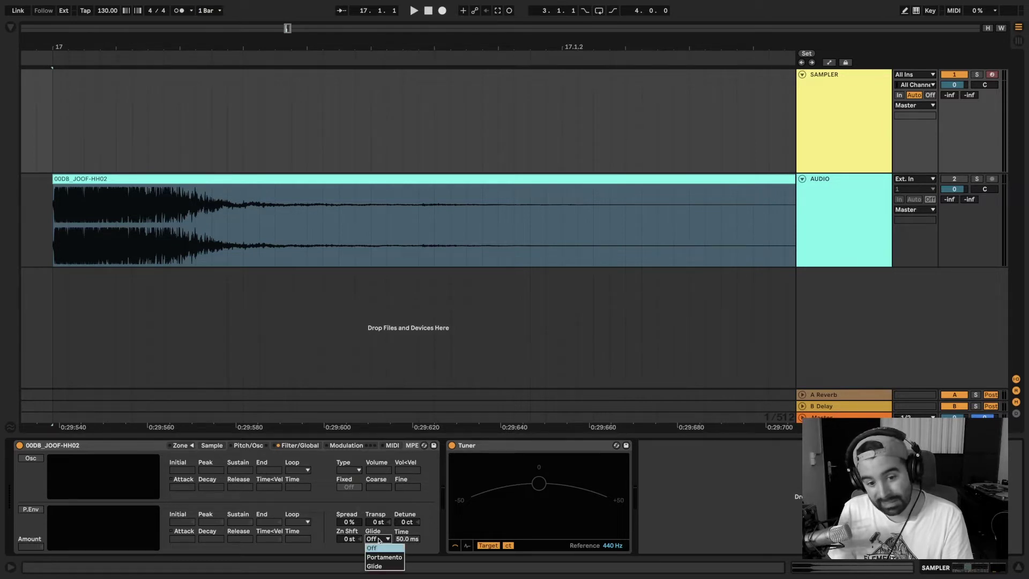
click(381, 565)
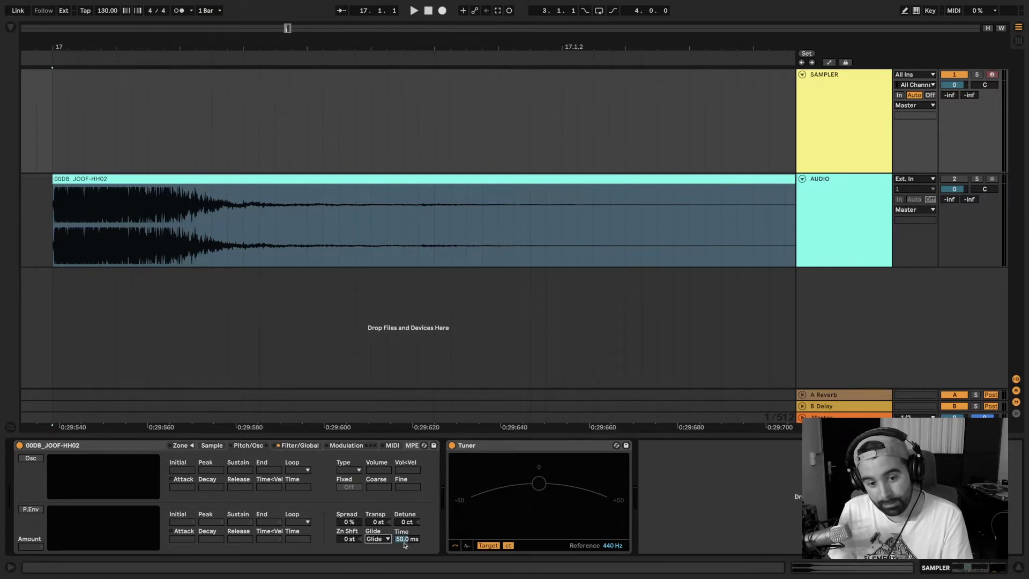
drag(404, 544, 404, 525)
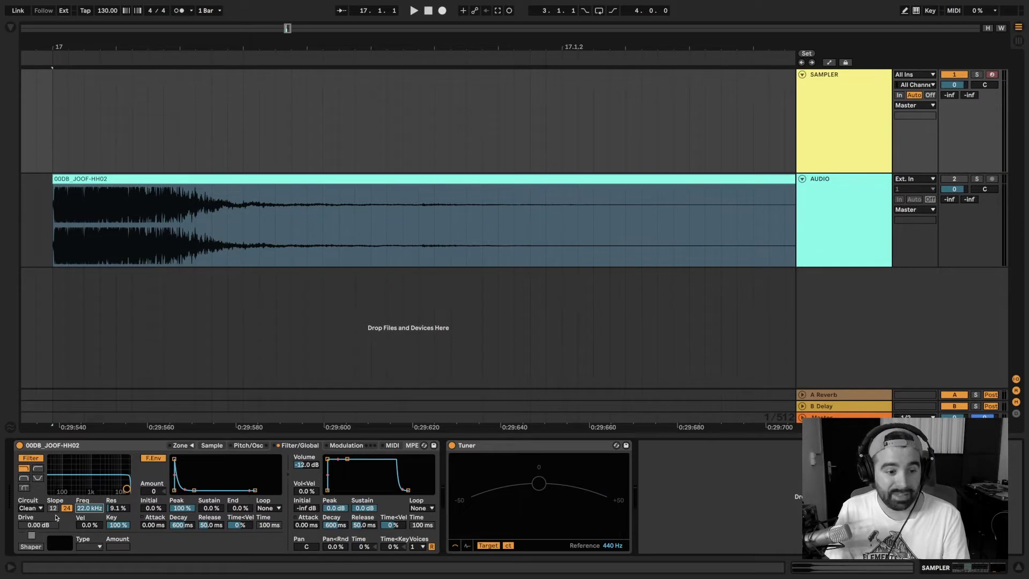
Step: Switch the filter circuit to OSR and raise its drive to 9.38 dB
click(40, 509)
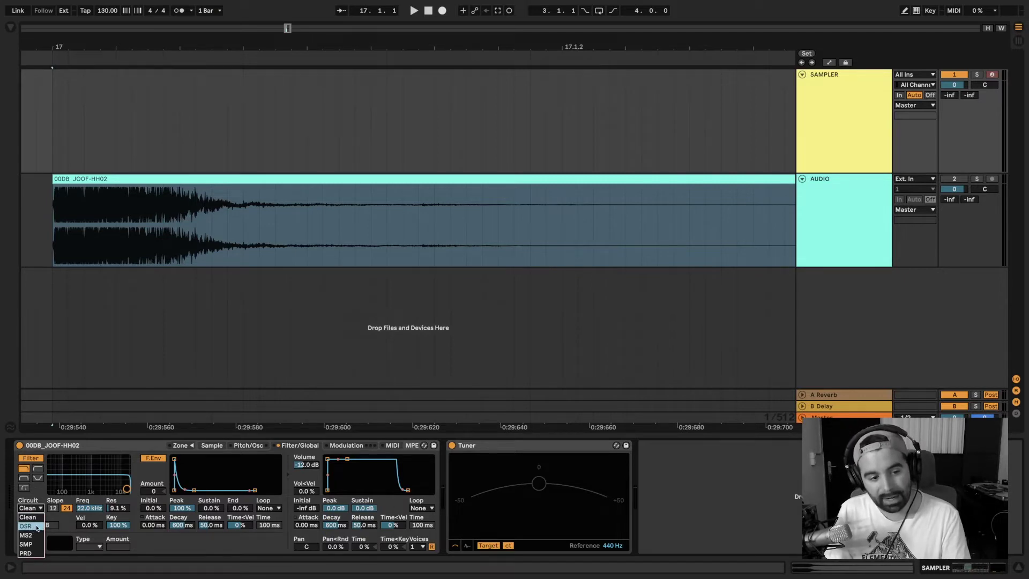
click(36, 527)
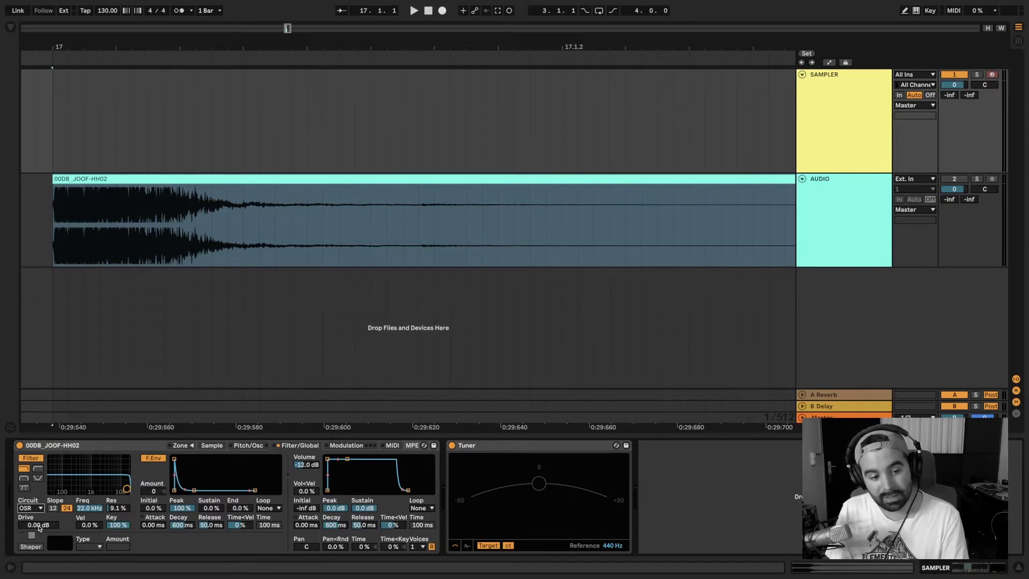
click(38, 526)
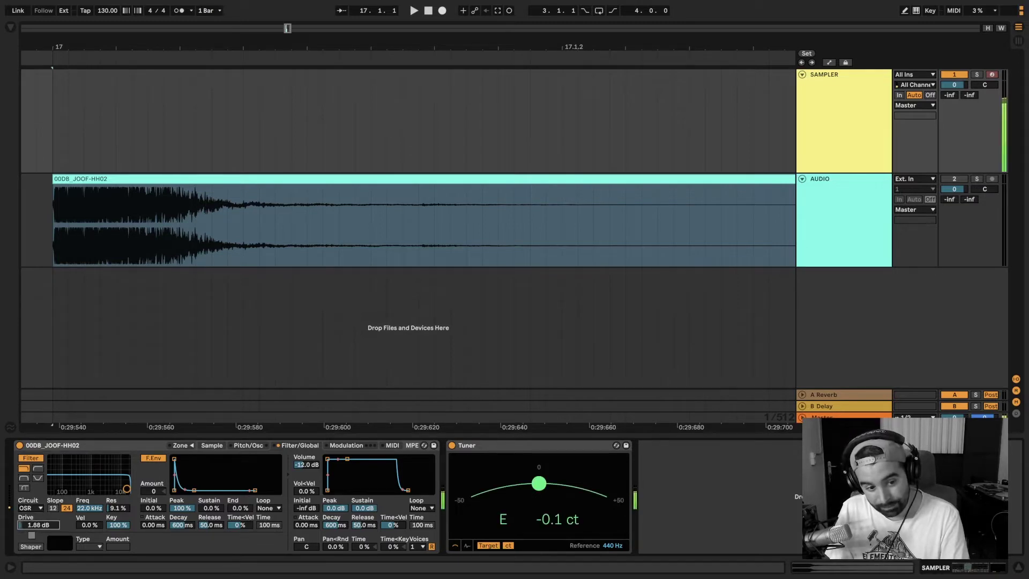
drag(39, 525, 54, 544)
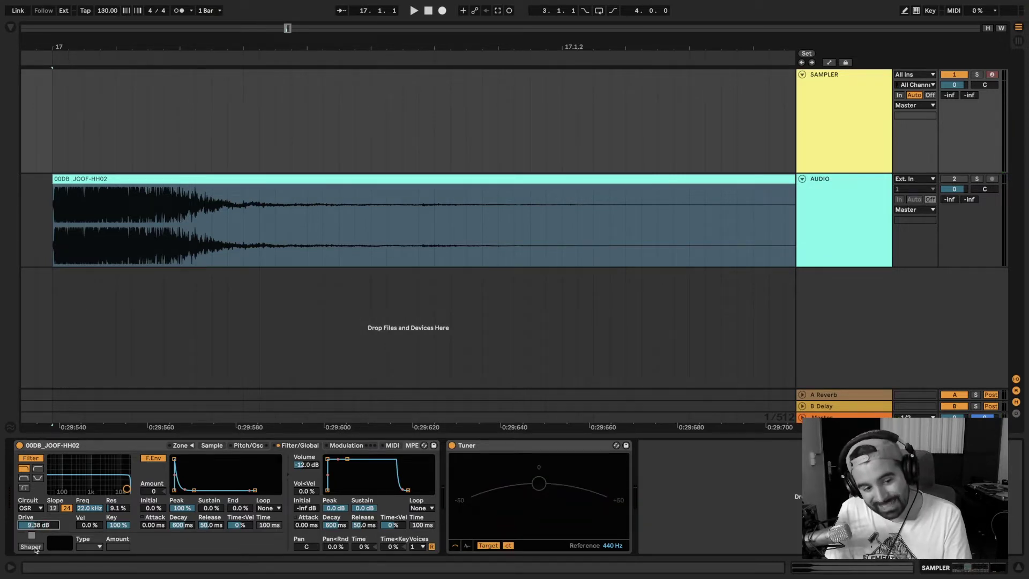
Step: Enable the filter's shaper, keep the Soft type and raise its amount to 65
click(36, 548)
click(94, 548)
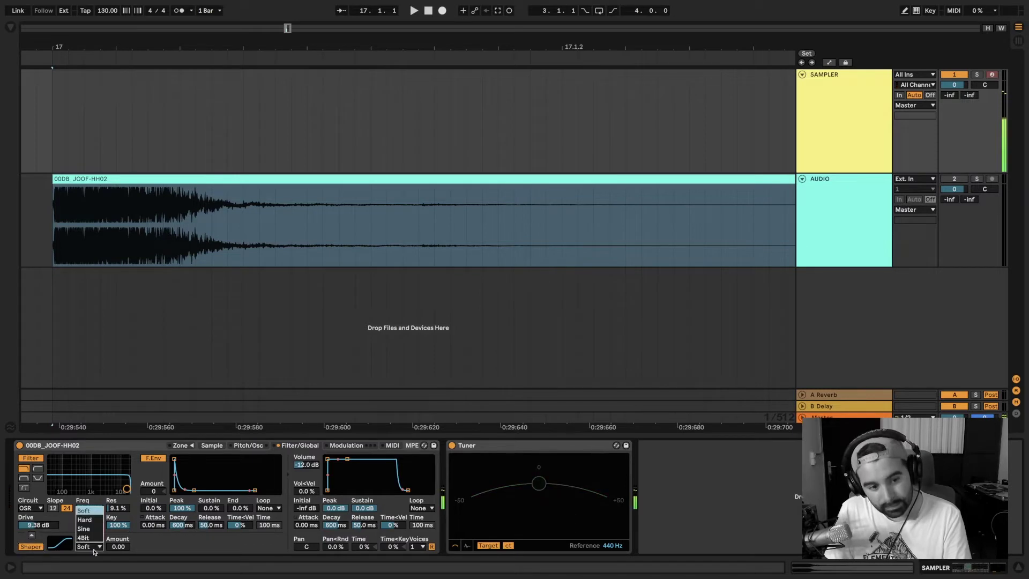
click(161, 550)
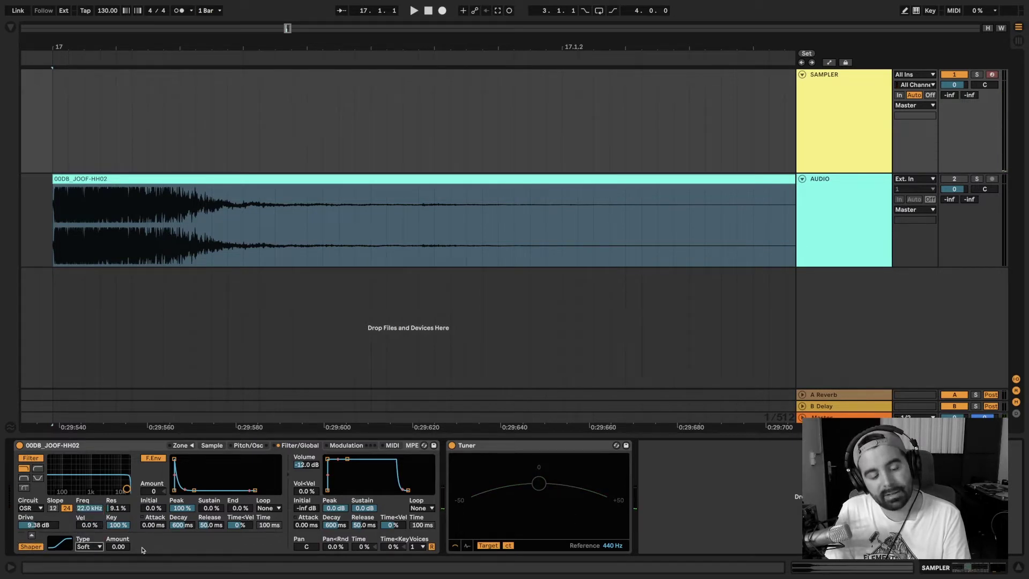
drag(118, 547, 118, 536)
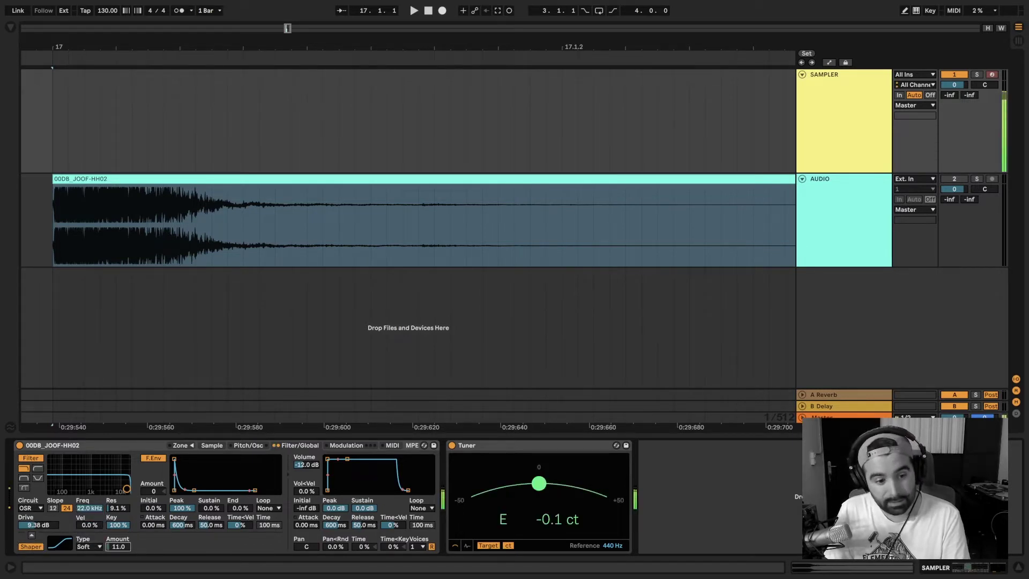
Step: Try the Hard shaper type at amount 100 and the Sine type at amount 82
click(89, 547)
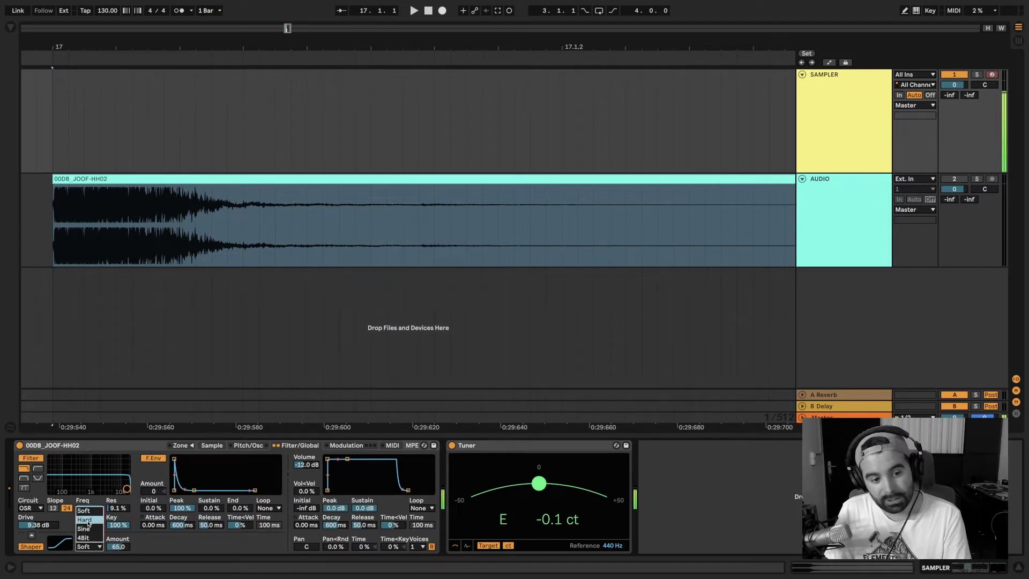
click(87, 520)
drag(118, 547, 117, 509)
click(89, 546)
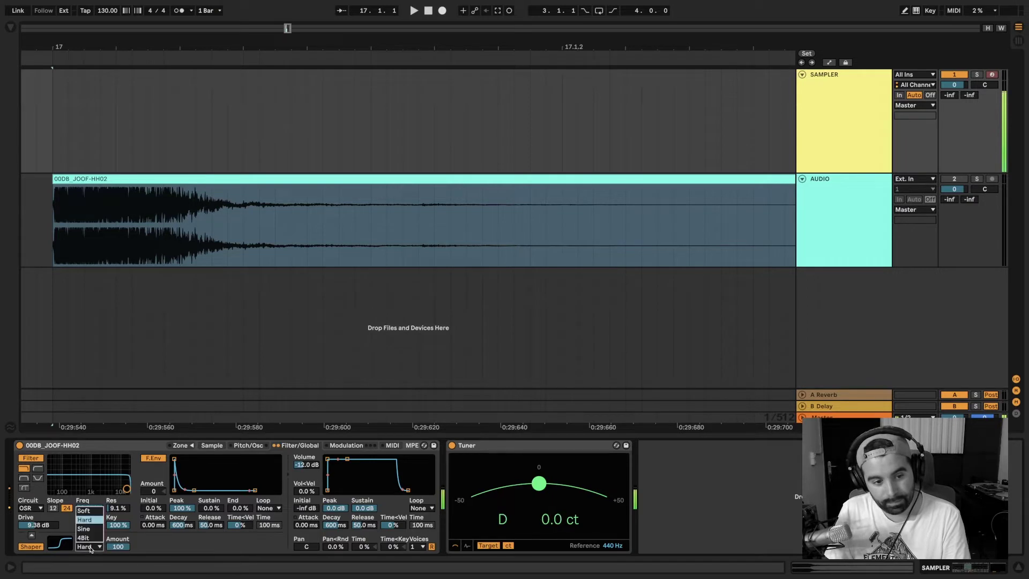
click(84, 529)
drag(109, 546, 109, 566)
Step: Compare the 4Bit, Sine and Hard shaper types on the looped sample
click(89, 546)
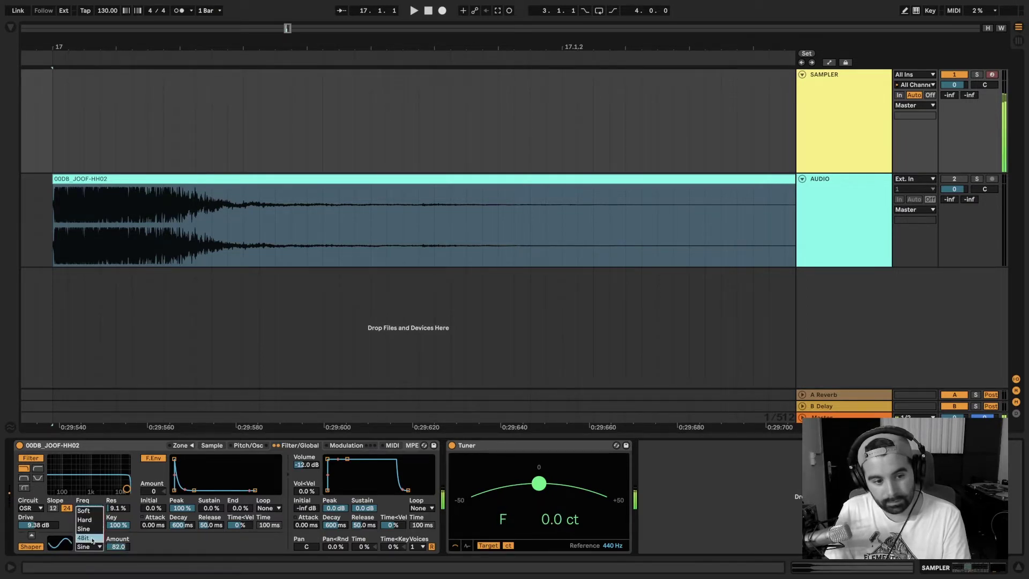
click(86, 538)
click(89, 547)
click(85, 528)
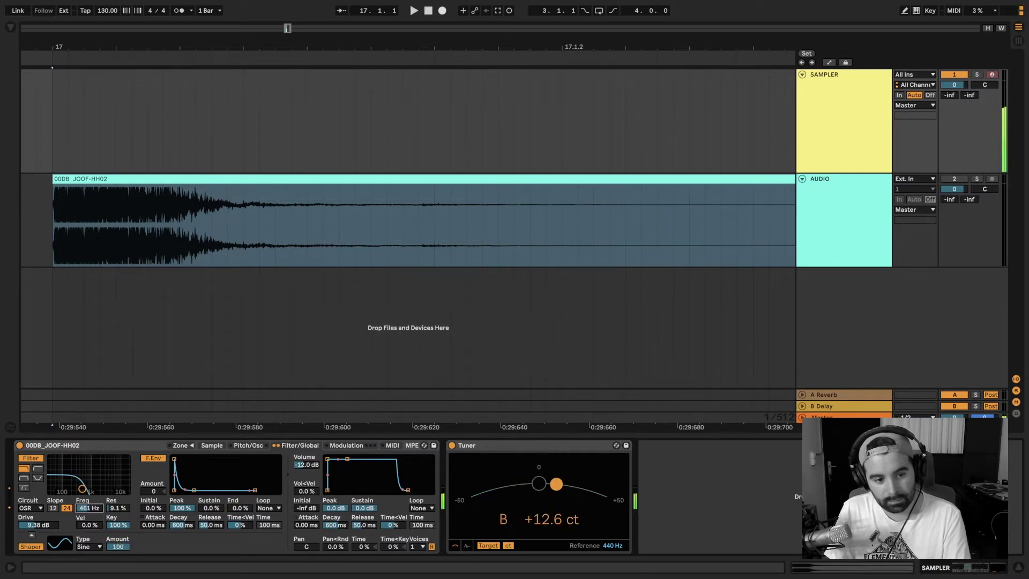
click(89, 547)
click(84, 519)
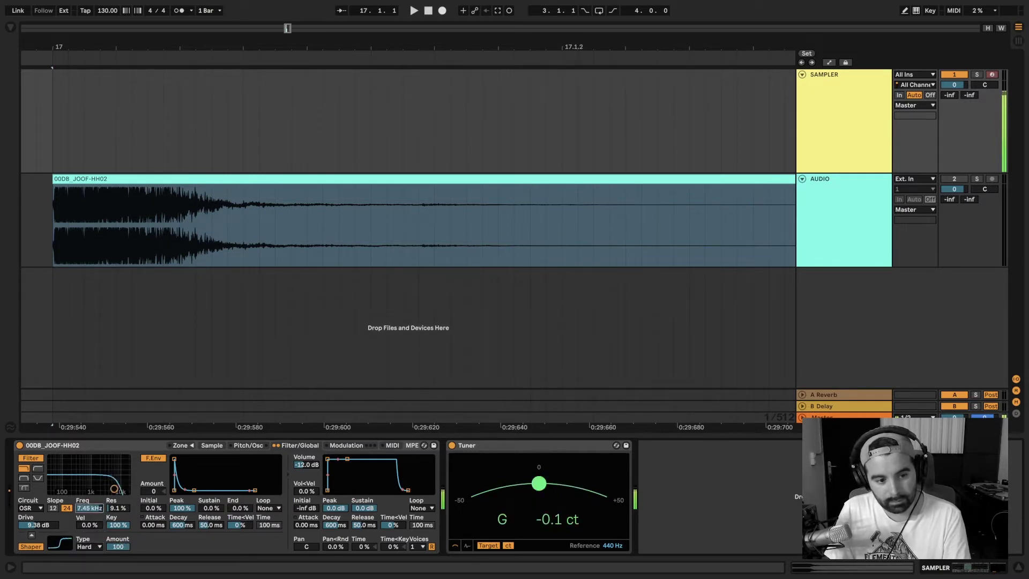
Step: Set the shaper type to Sine with an amount of 85, keeping the filter drive at 9.38 dB
click(89, 546)
click(84, 529)
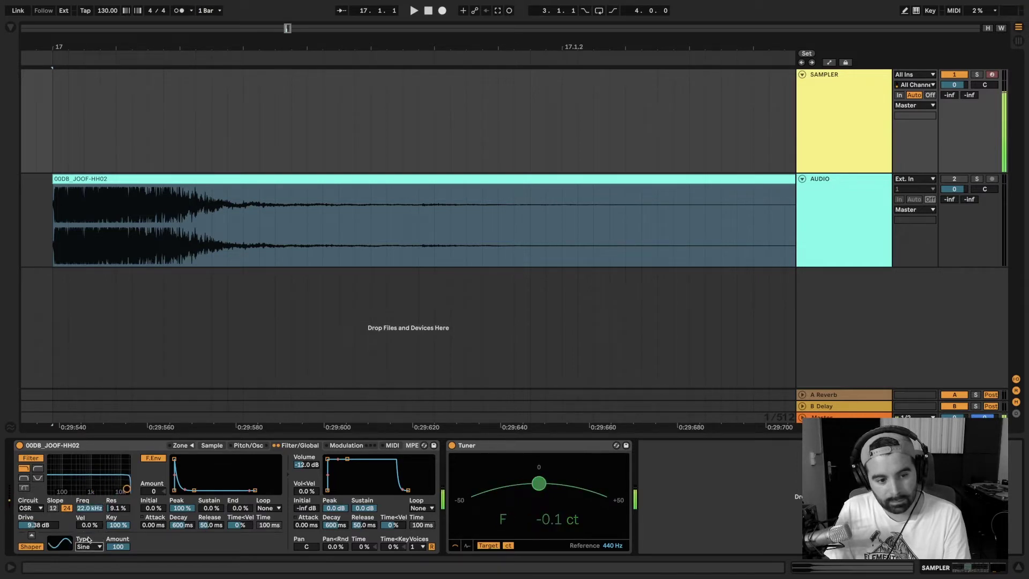
mouse_move(118, 547)
mouse_down()
mouse_move(118, 560)
mouse_move(121, 547)
mouse_up()
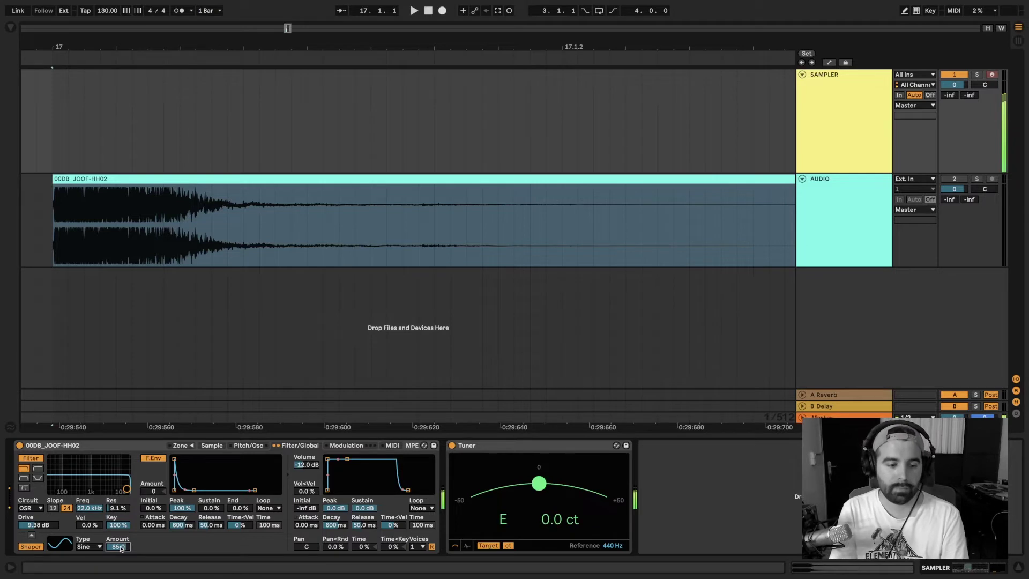
drag(38, 525, 38, 527)
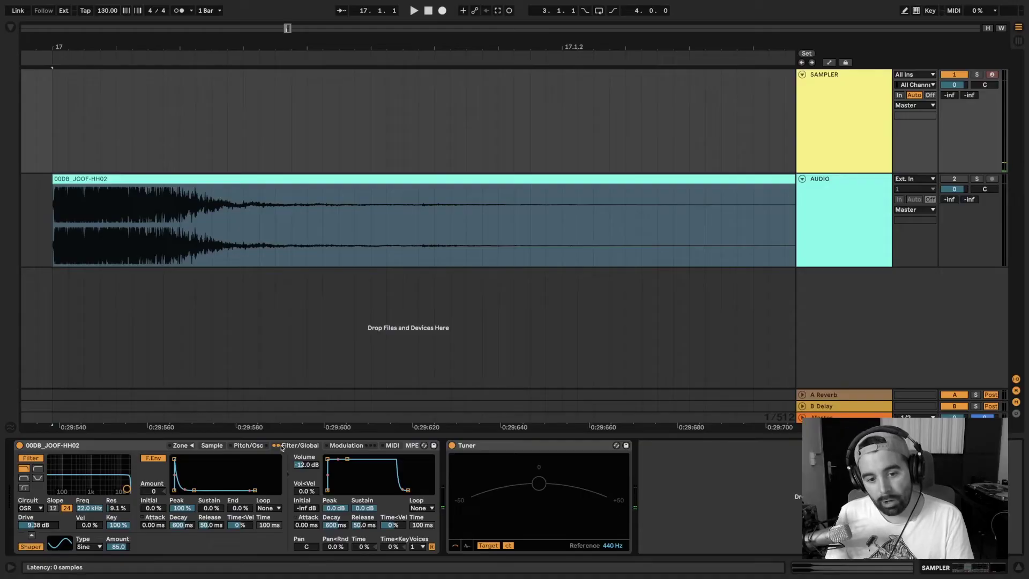
Step: Enable Sampler's FM oscillator with type Sw D, volume -13 dB and Coarse 3, and shape its envelope to peak -31 dB, sustain -42 dB and decay 8.71 s
click(259, 448)
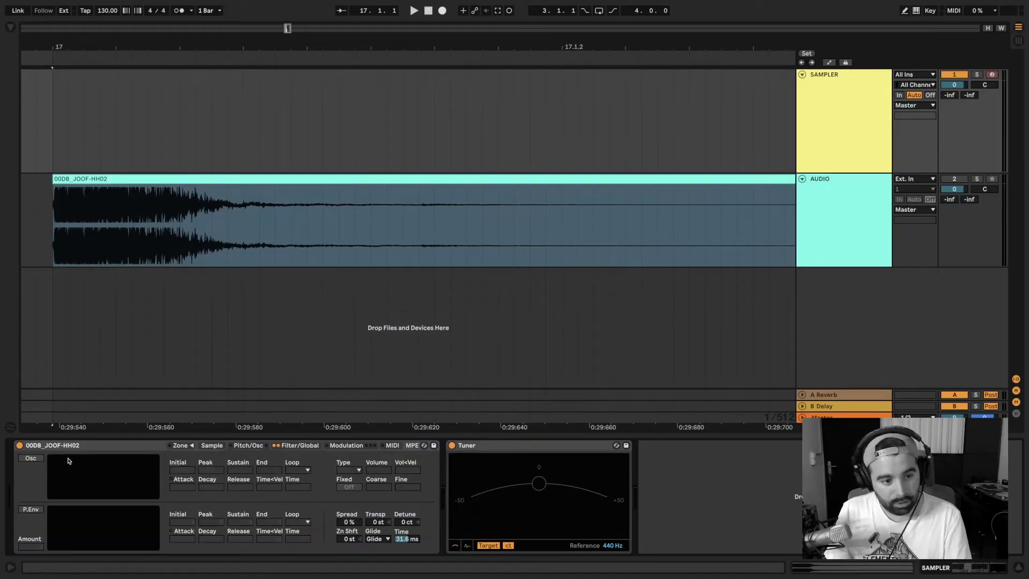
click(35, 458)
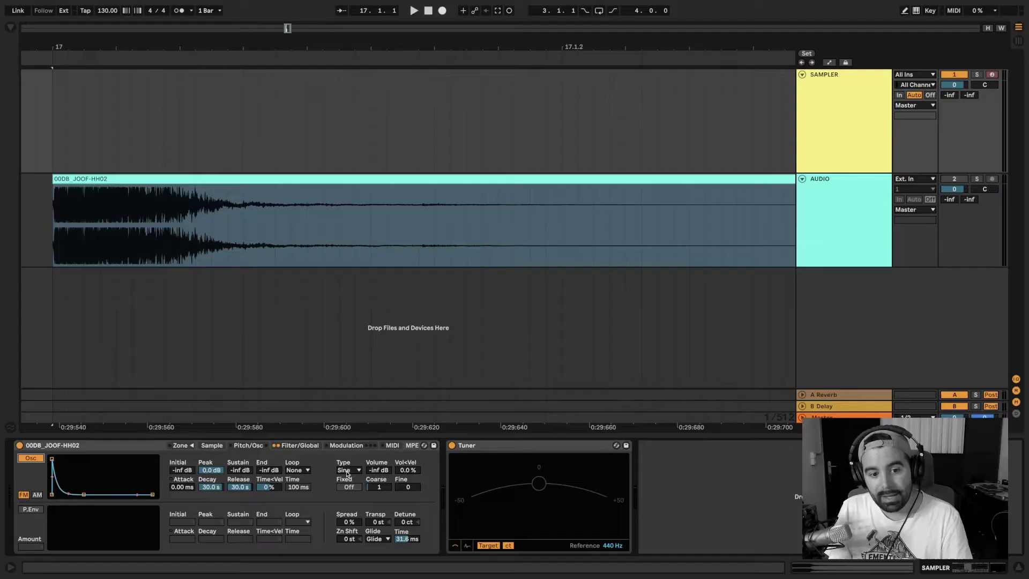
click(349, 470)
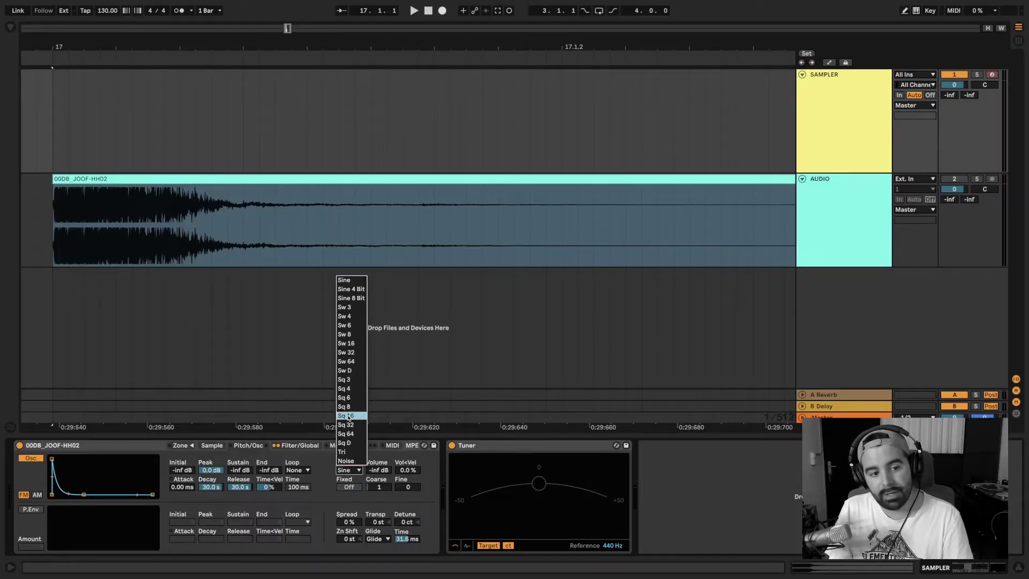
click(343, 281)
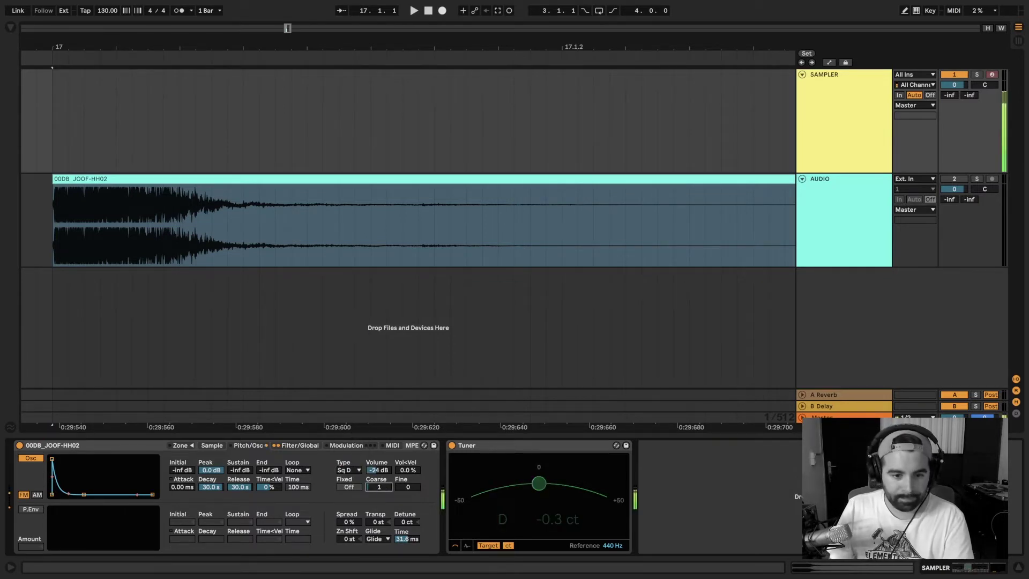
drag(379, 470, 380, 484)
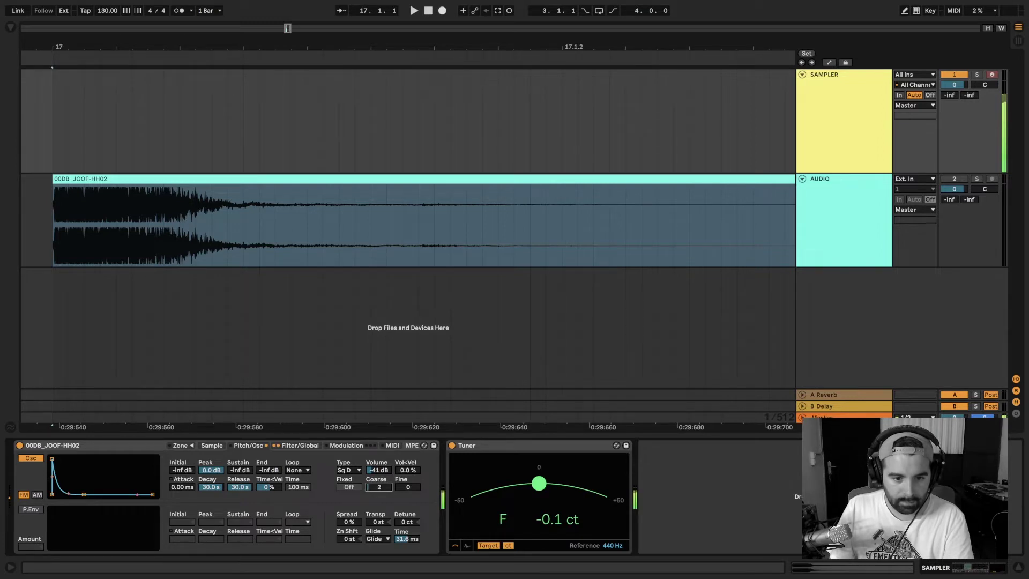
mouse_move(68, 493)
mouse_down()
mouse_move(65, 465)
mouse_move(52, 471)
mouse_move(53, 485)
mouse_up()
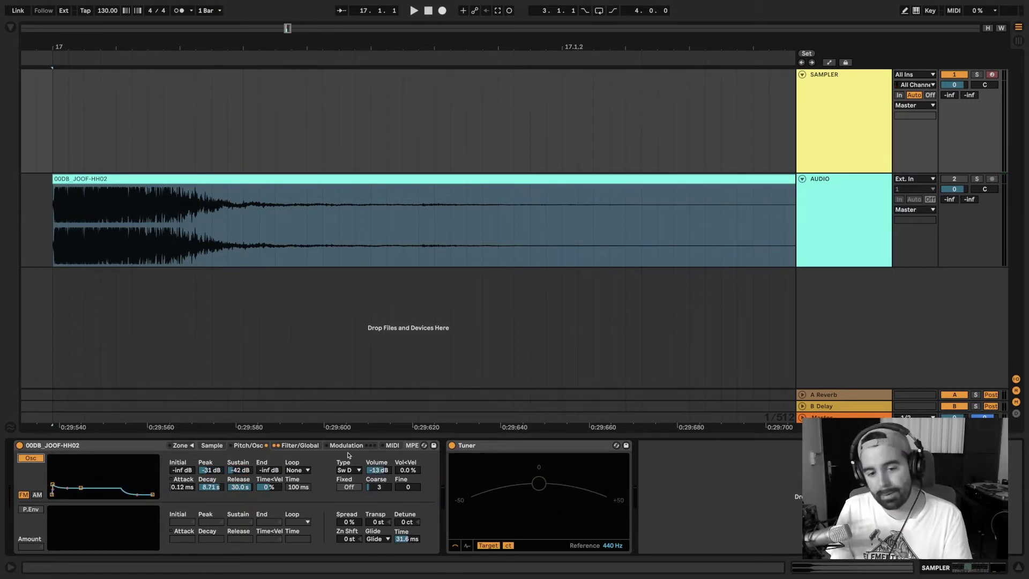
Step: Try sweeping the filter's cutoff frequency, ending at 22.0 kHz
click(346, 447)
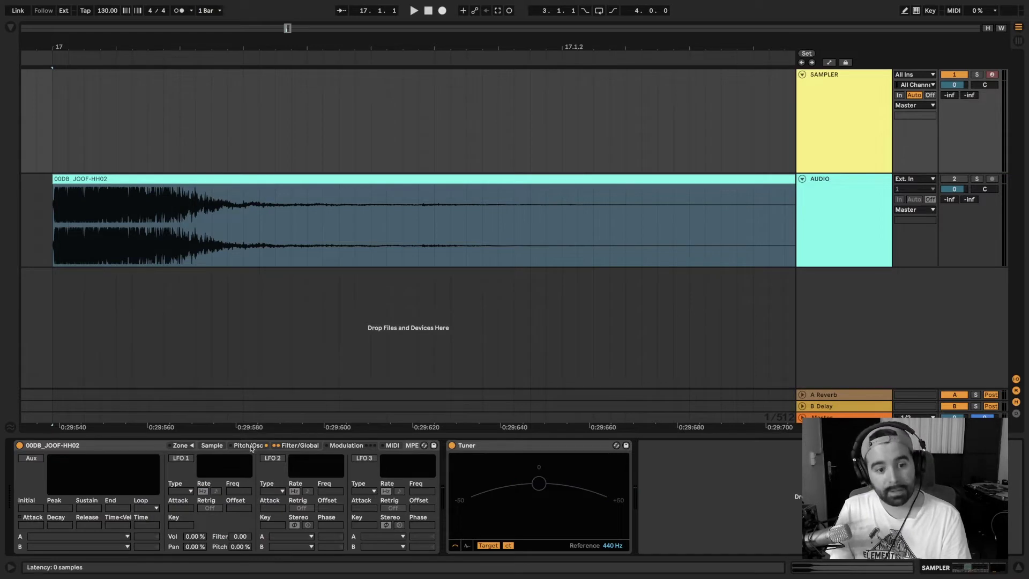
click(297, 445)
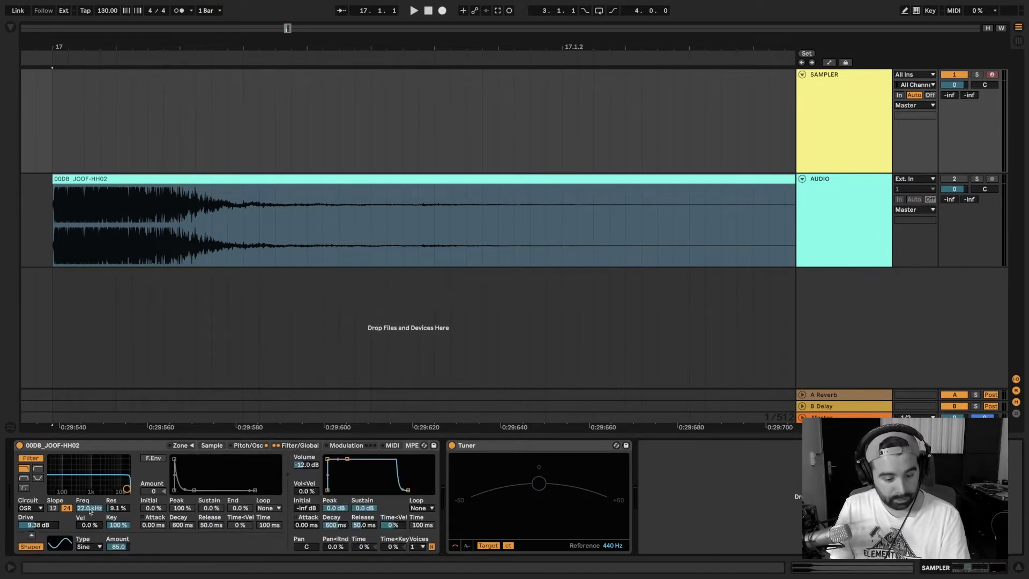
drag(90, 509, 91, 460)
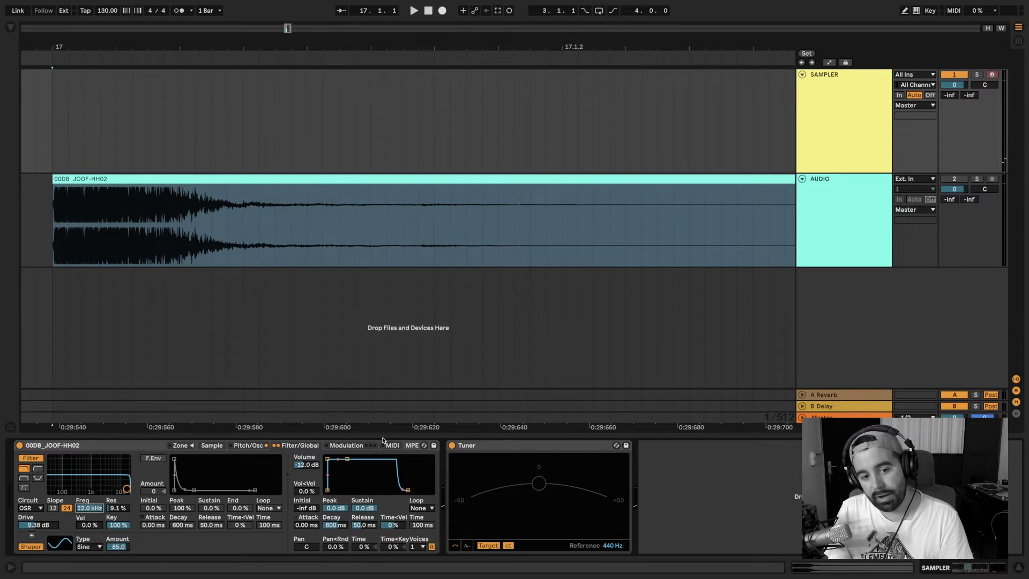
Step: Enable LFO 1 with a beat-synced rate of 1/8 and set its filter modulation to 24.0
click(360, 444)
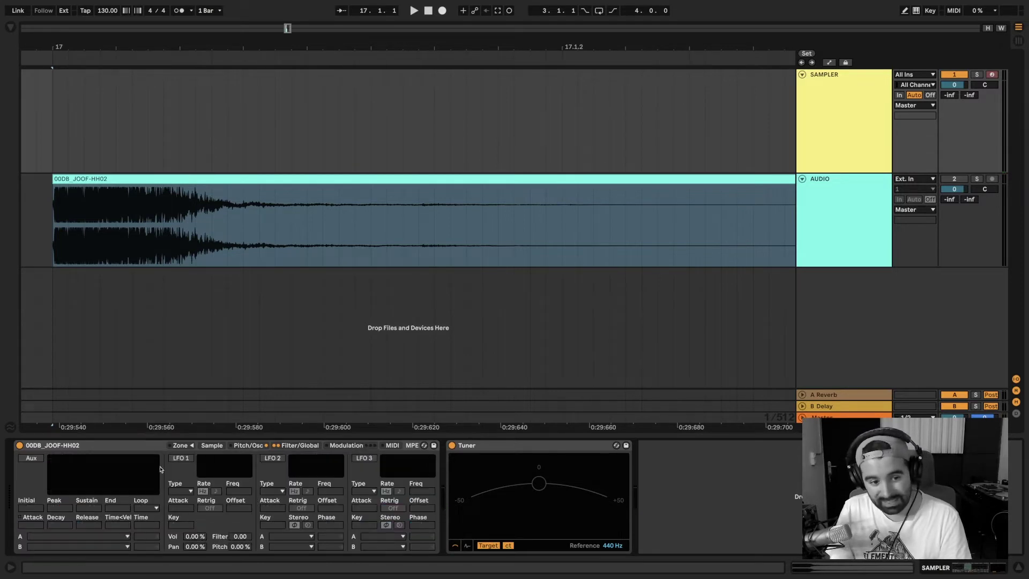
click(181, 458)
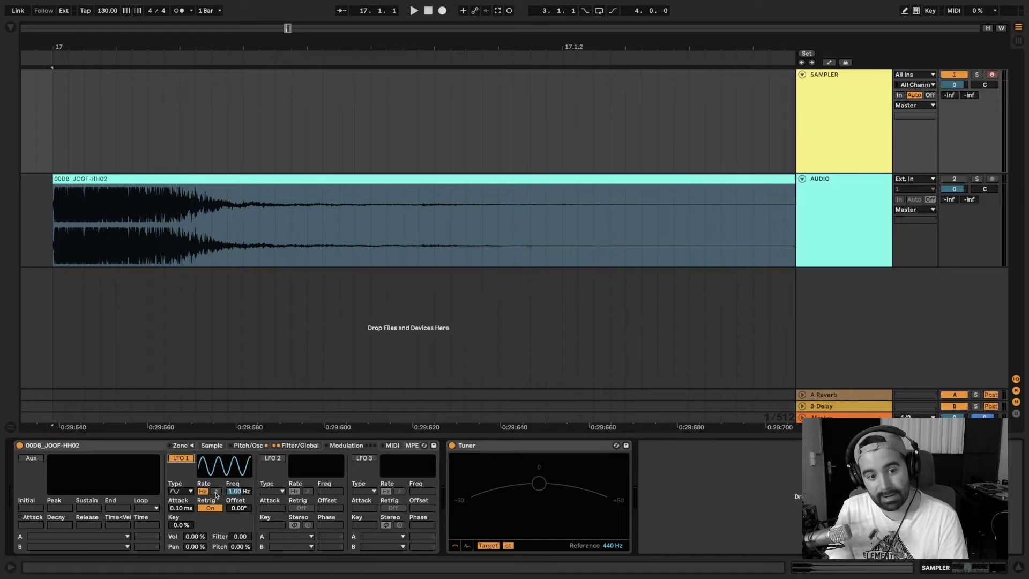
click(216, 491)
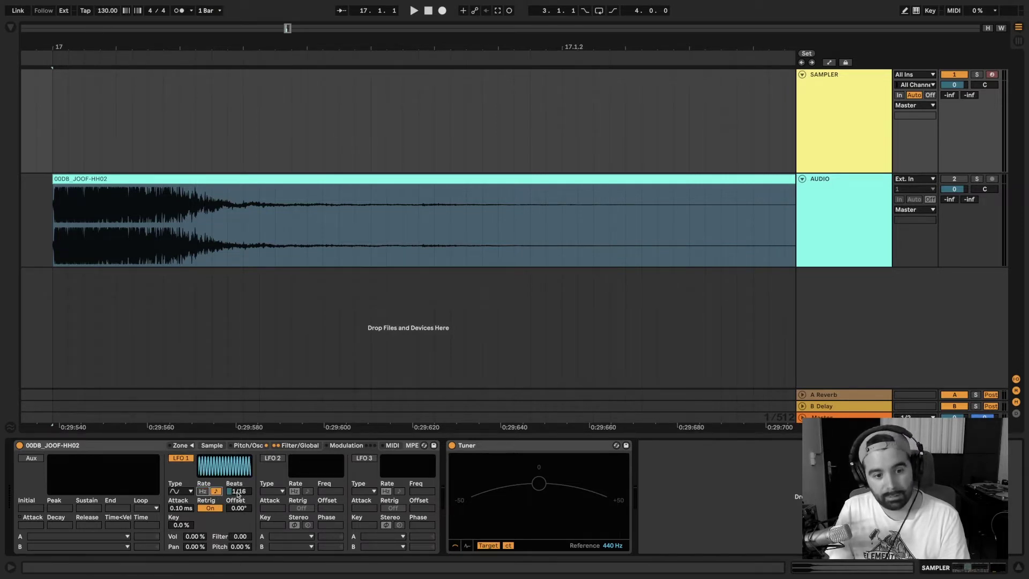
drag(238, 493, 238, 484)
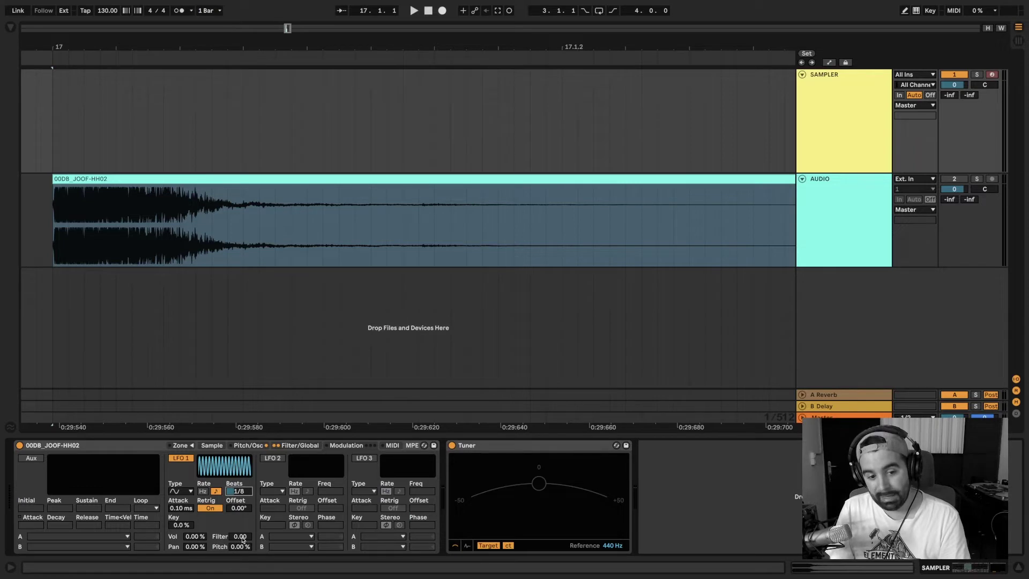
drag(242, 537, 241, 530)
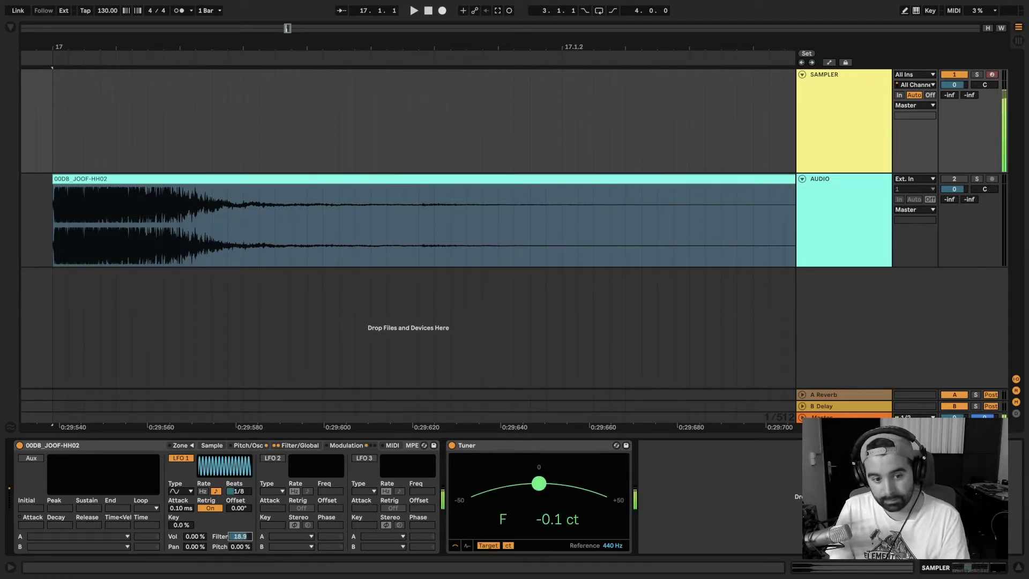
Step: Change LFO 1 to the falling sawtooth shape with a filter amount of 17.1 and lower the filter cutoff to 2.95 kHz
click(181, 491)
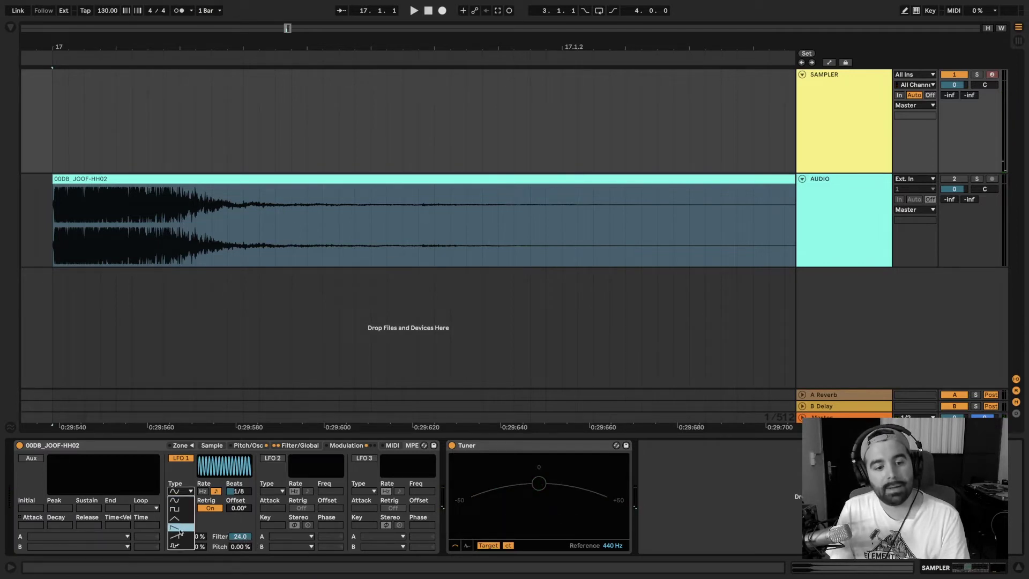
click(180, 528)
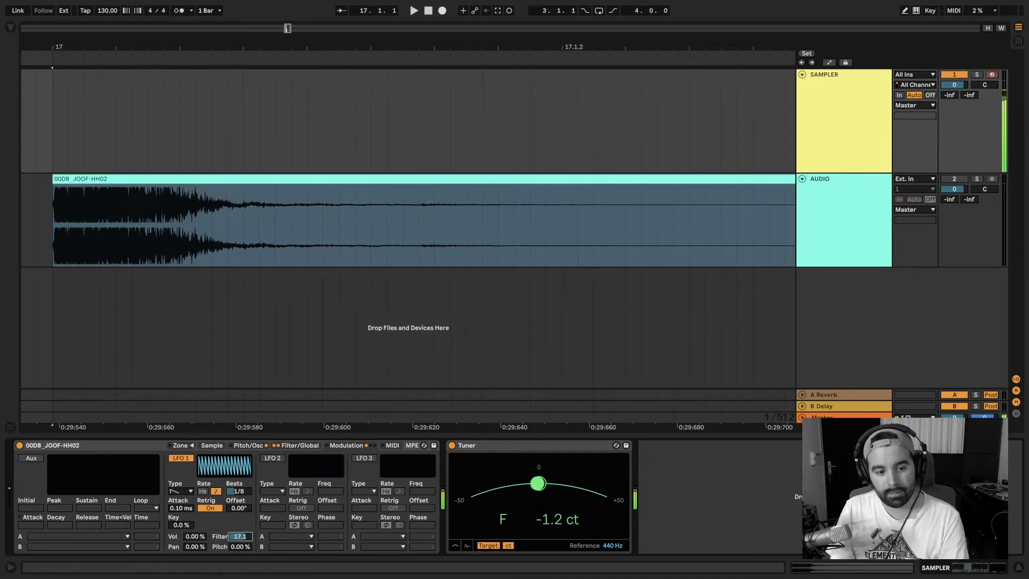
click(286, 445)
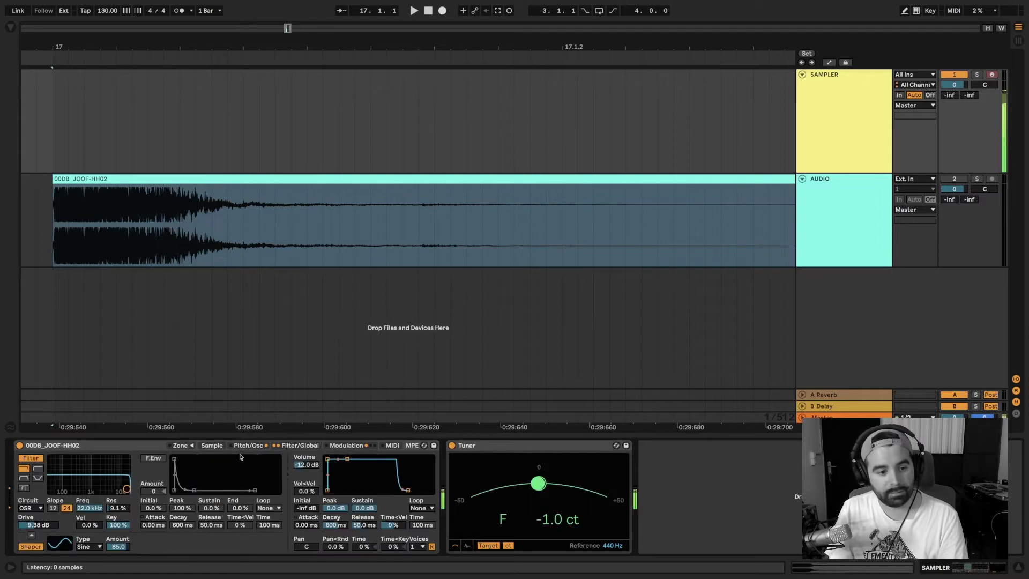
drag(103, 510, 103, 560)
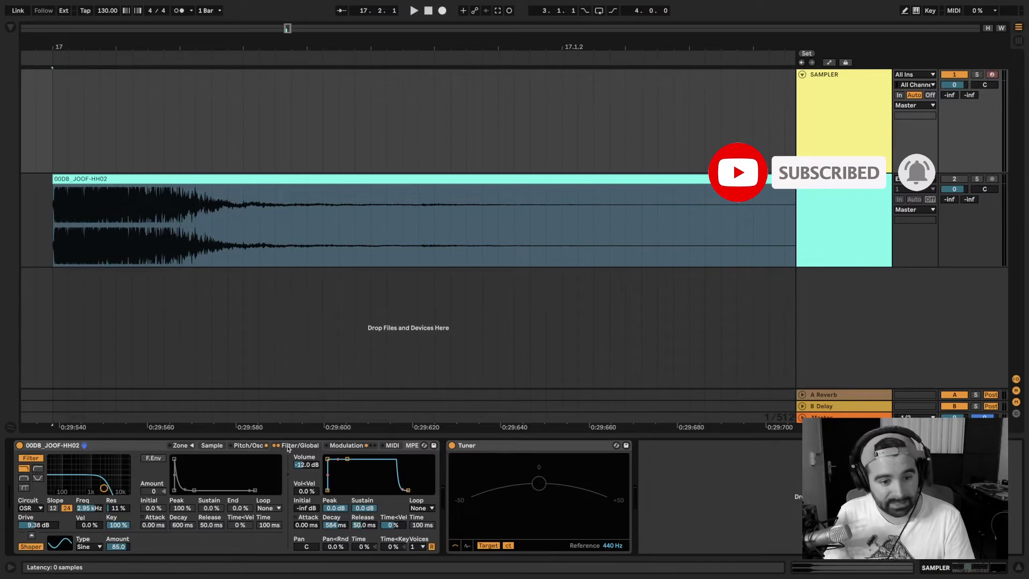
Step: Add EQ Eight from the EQ collection after Tuner, fold Tuner and expand EQ Eight's spectrum display
click(11, 27)
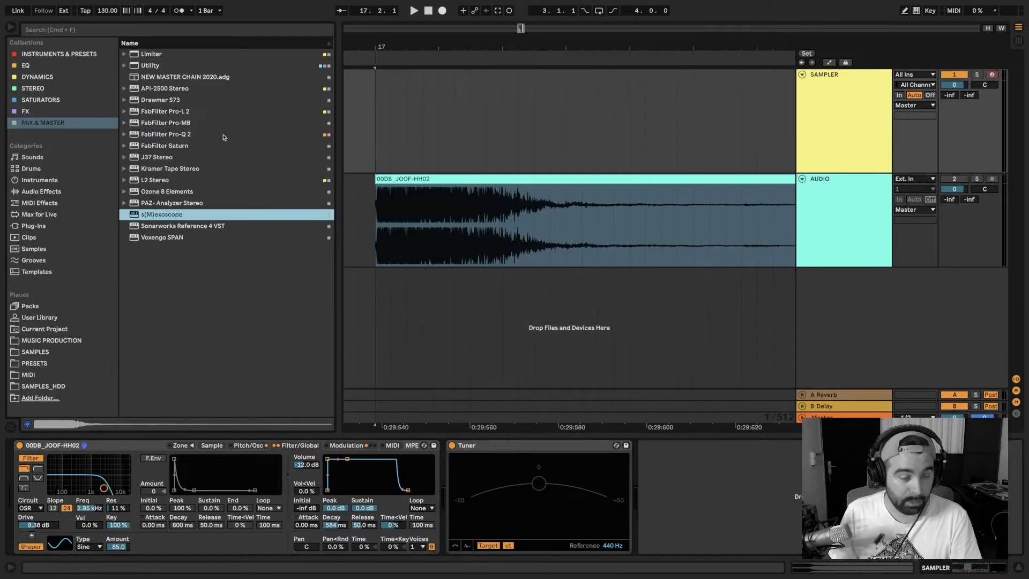
click(38, 66)
drag(157, 67, 658, 466)
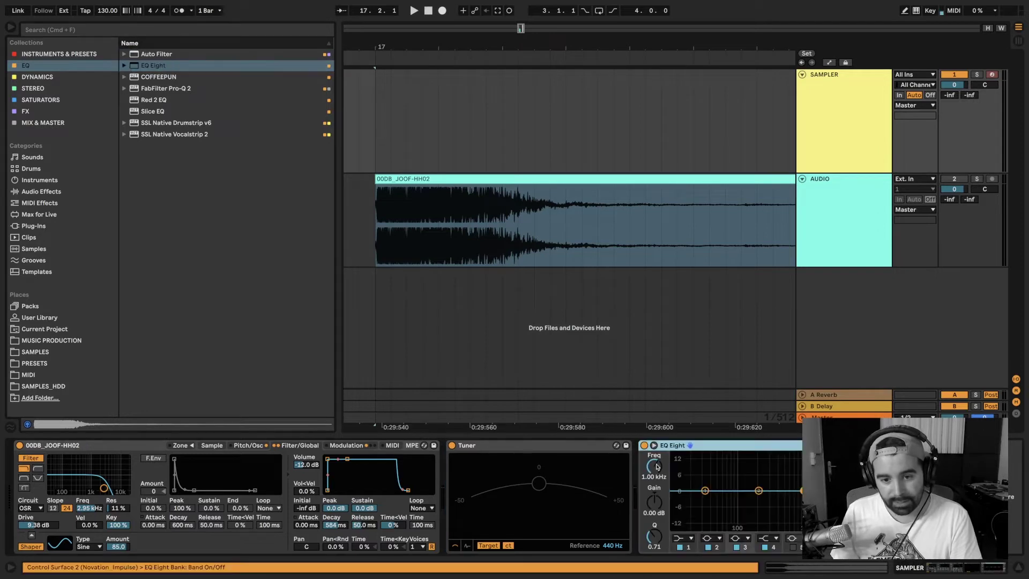
double_click(493, 446)
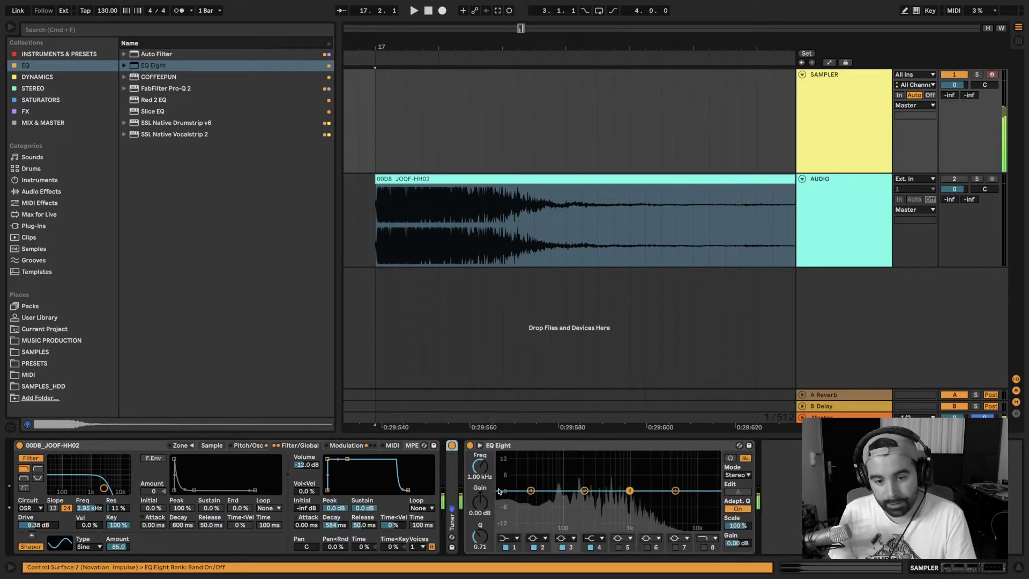
click(479, 445)
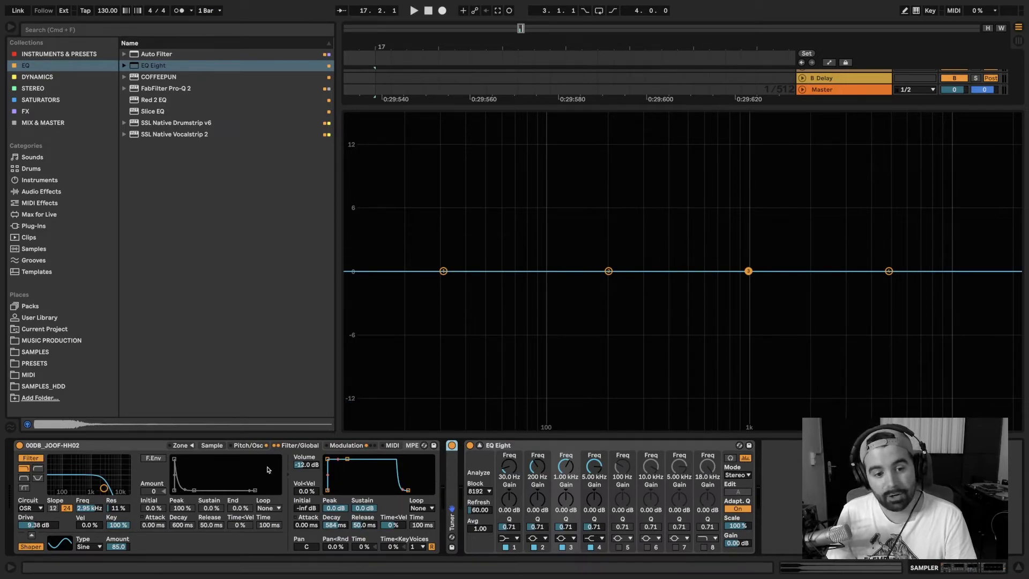
Step: Compare the sound's spectrum with Sampler's FM oscillator switched off and back on
click(262, 448)
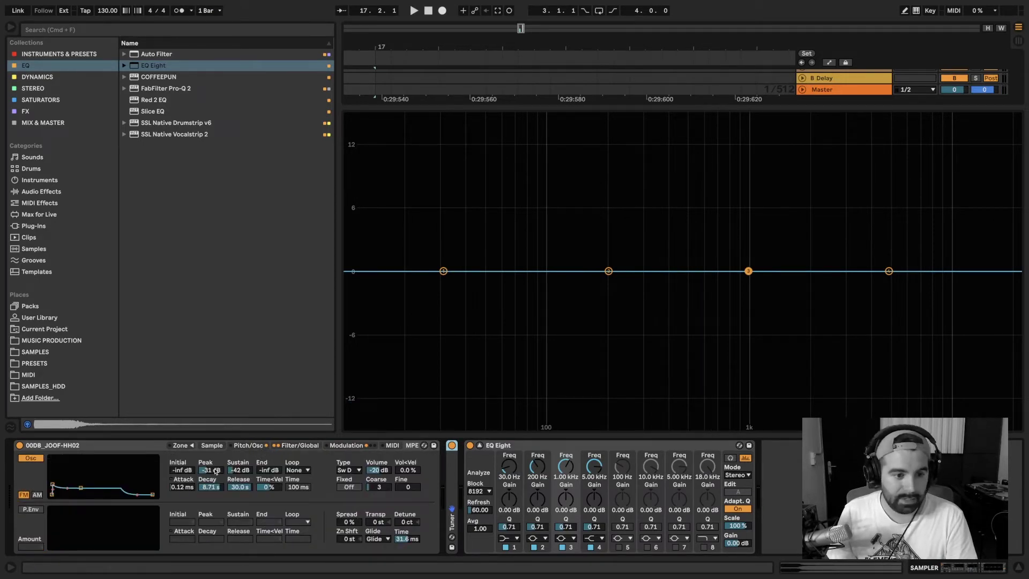
click(31, 458)
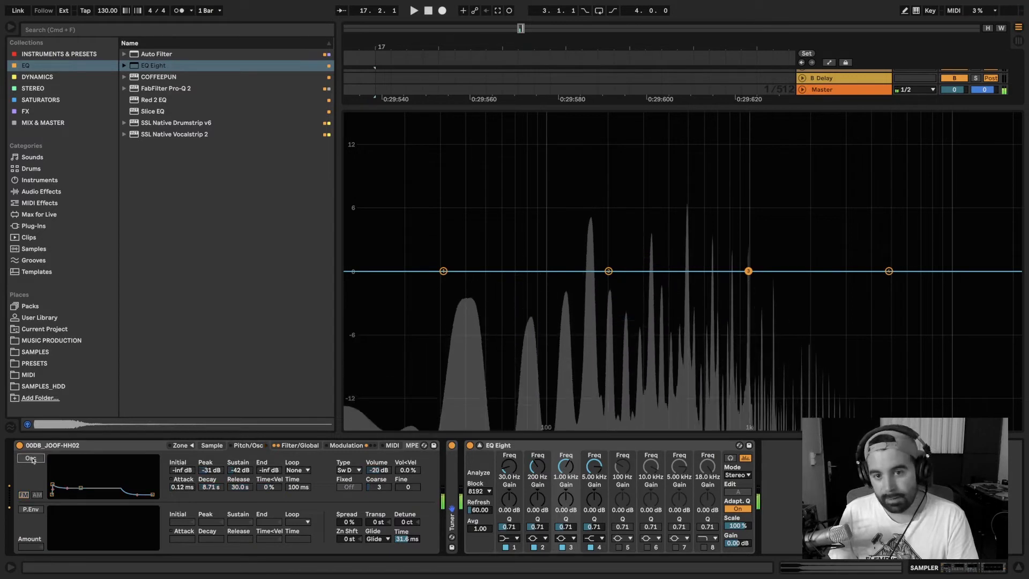
click(31, 458)
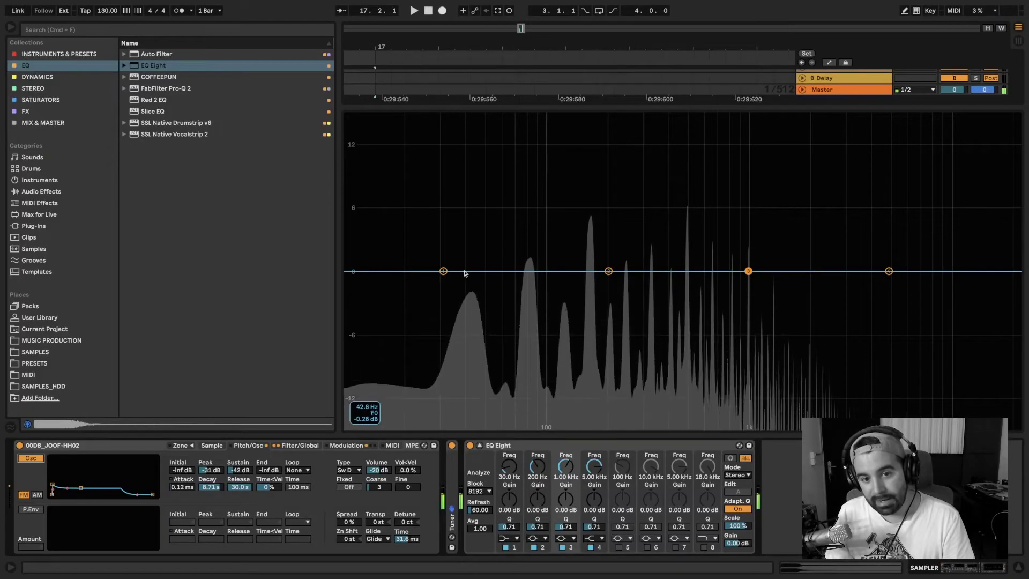
Step: Shape EQ Eight with band 1 boosted 12.3 dB at 115 Hz, band 2 at 193 Hz, band 3 off and band 4's frequency lowered
drag(443, 271, 560, 144)
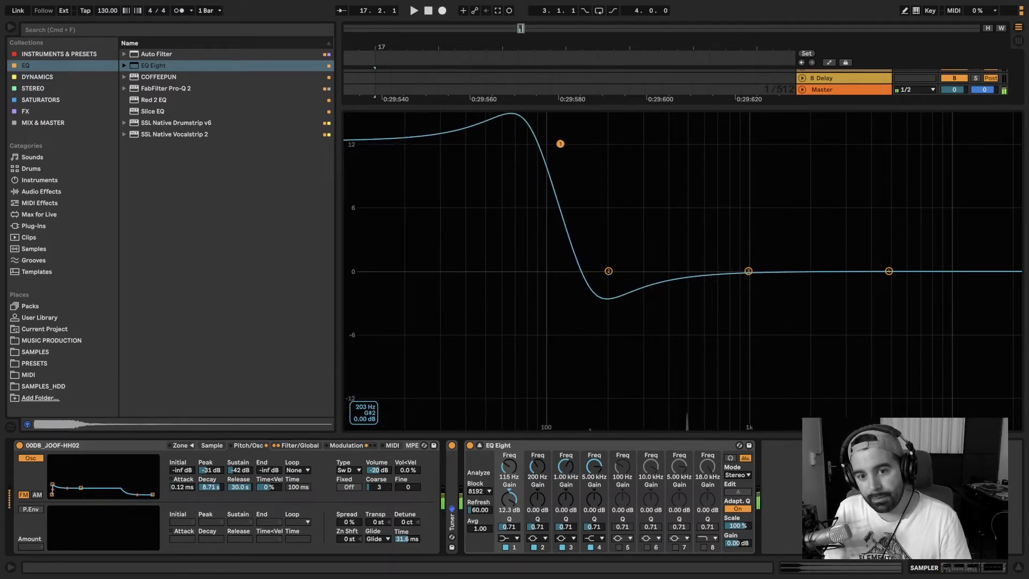
mouse_move(609, 272)
mouse_down()
mouse_move(609, 280)
mouse_move(605, 270)
mouse_up()
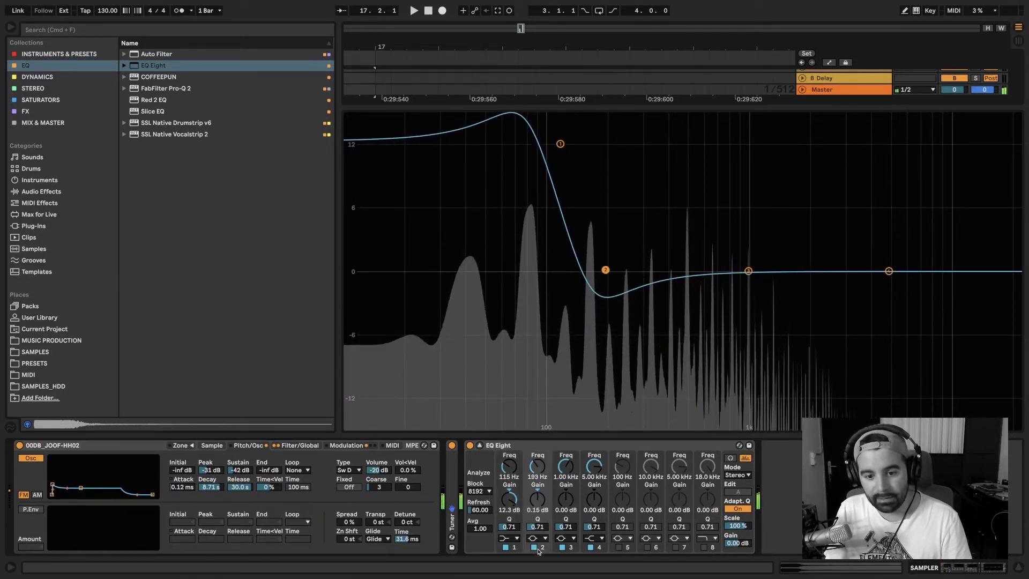
click(571, 547)
click(534, 547)
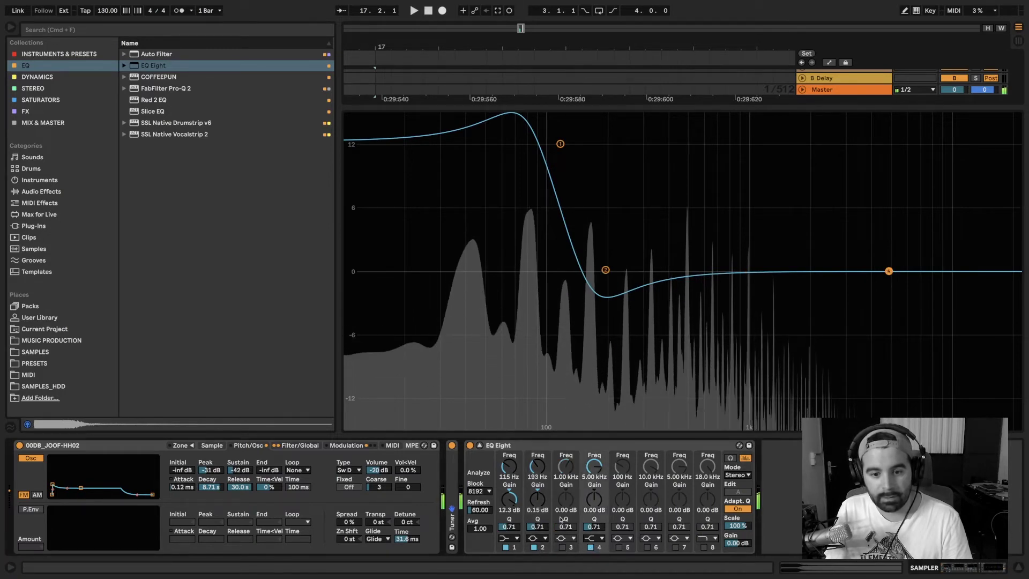
drag(593, 468, 594, 512)
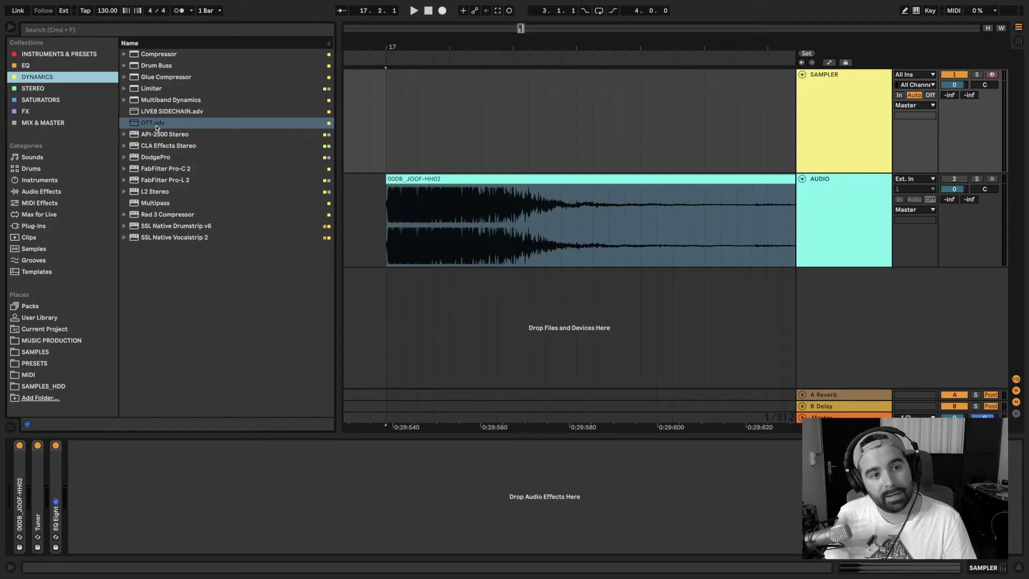
Step: Add the OTT preset after EQ Eight, fold it, and add Spectral Resonator from Reverb & Resonance behind it
drag(156, 127, 246, 497)
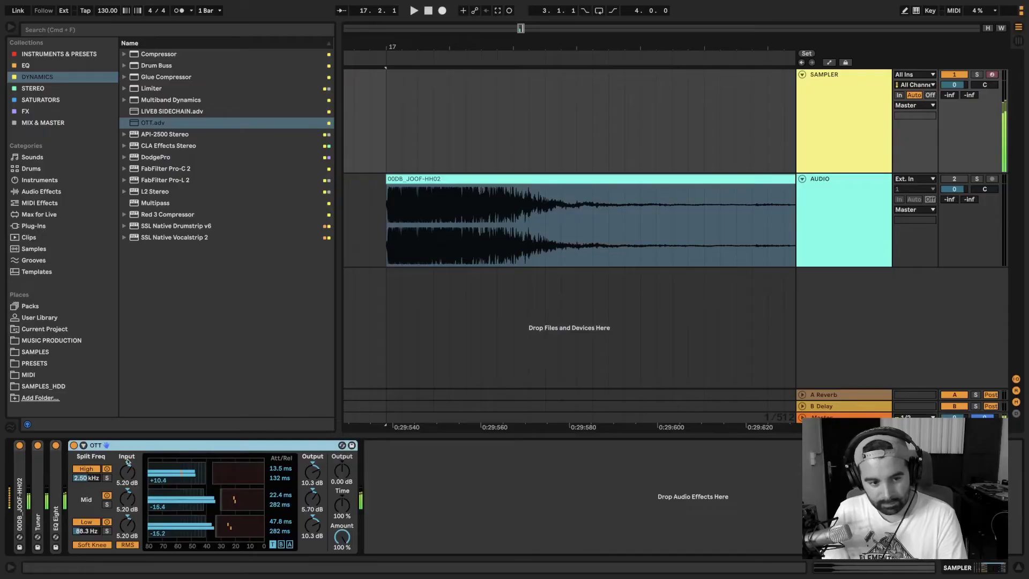
click(74, 446)
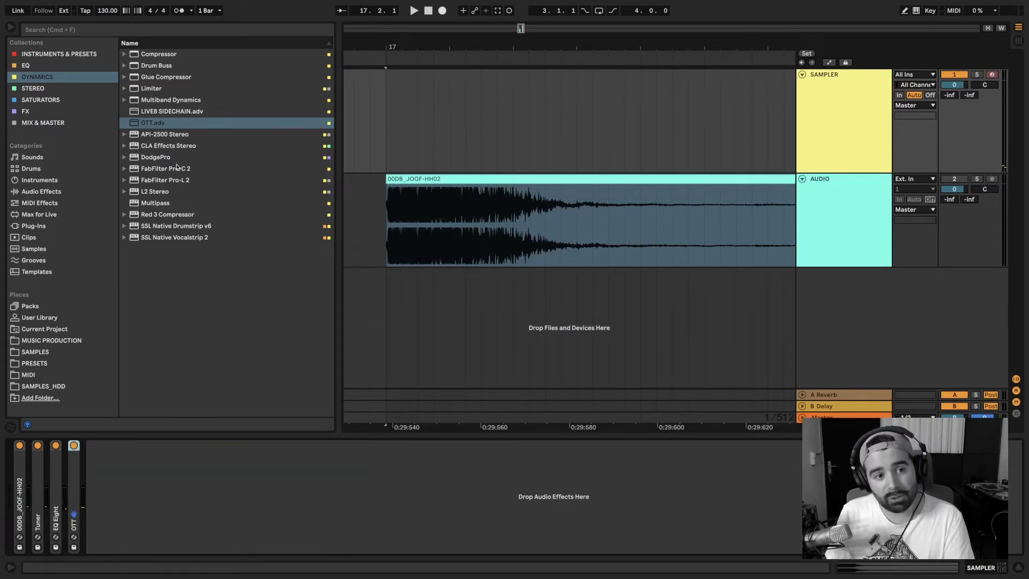
click(49, 194)
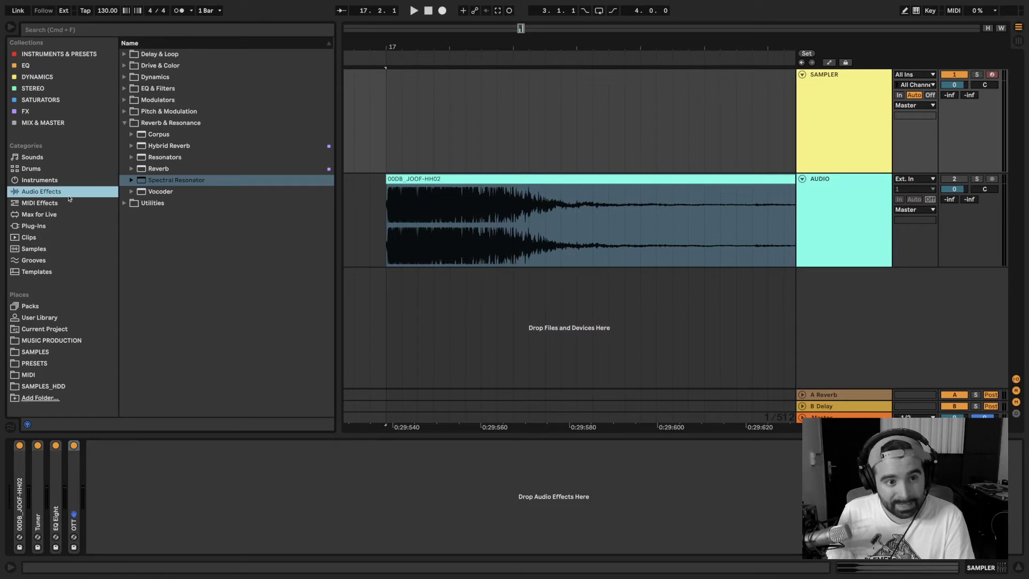
drag(177, 184, 211, 492)
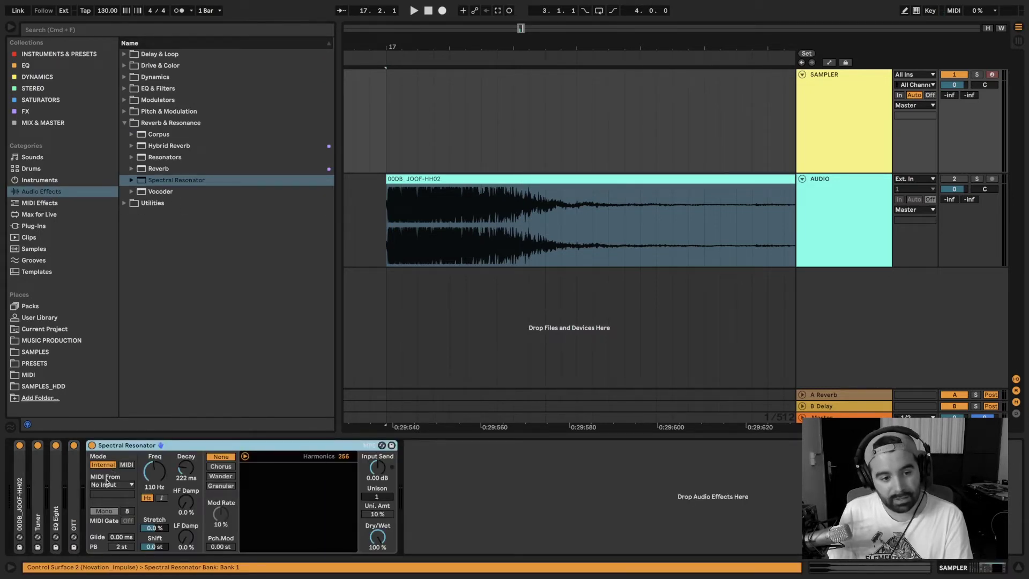
Step: Switch Spectral Resonator to MIDI mode and choose the SAMPLER track, Post FX, as its MIDI source
click(127, 464)
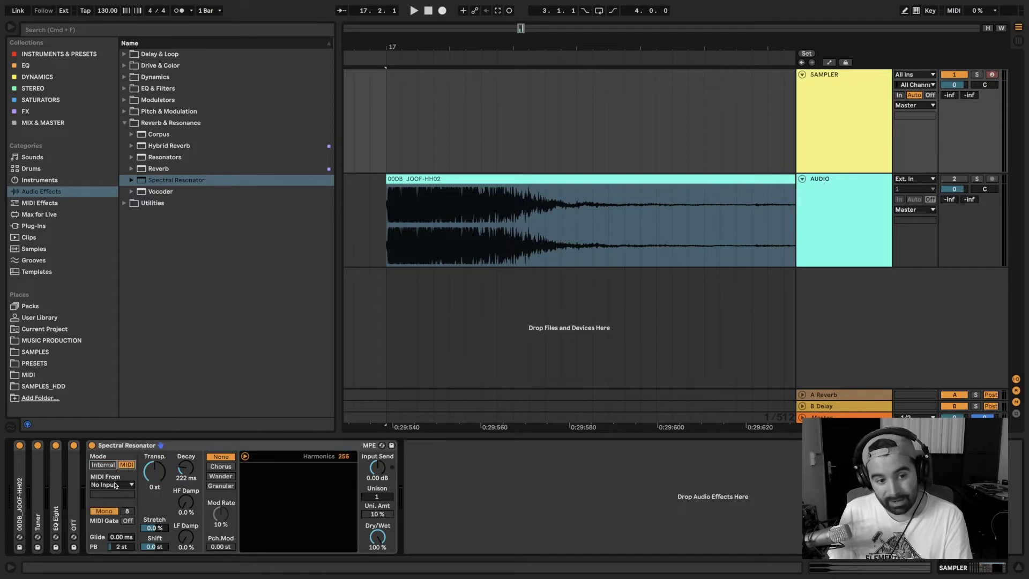
click(115, 486)
click(103, 495)
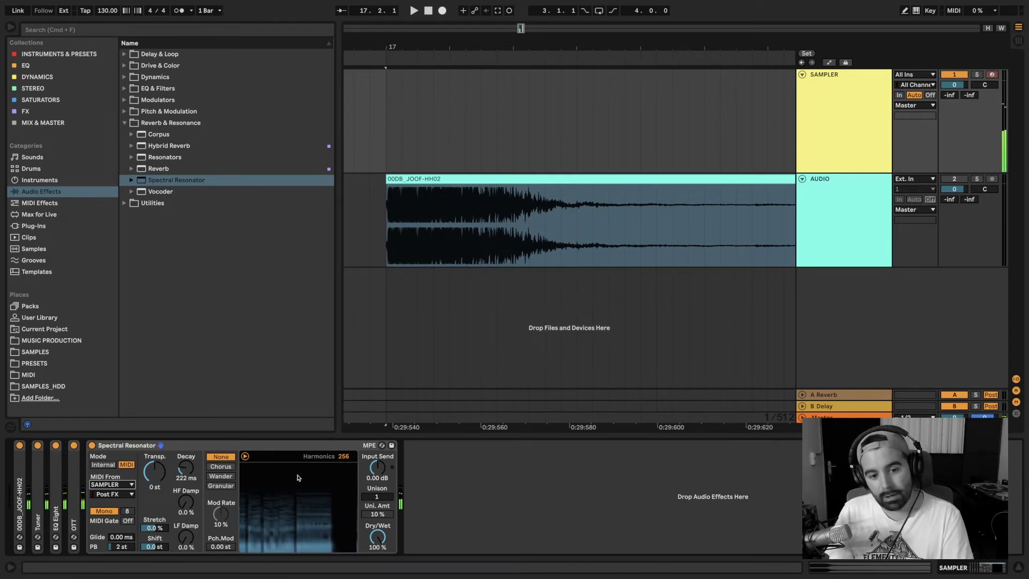
Step: Set Spectral Resonator's unison to 4 and decay to 742 ms, and compare the sound with the device bypassed
click(383, 499)
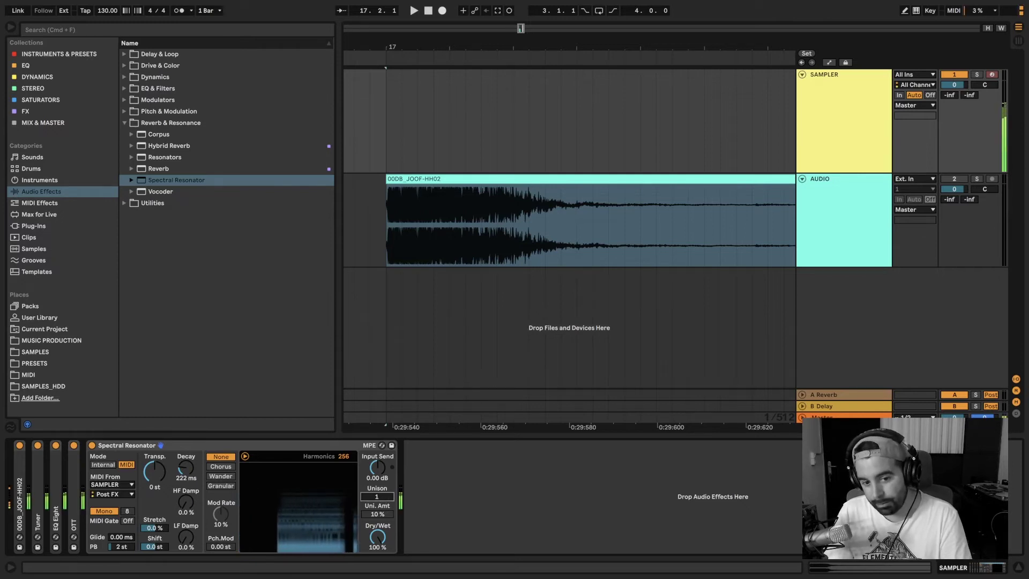
drag(383, 499, 383, 482)
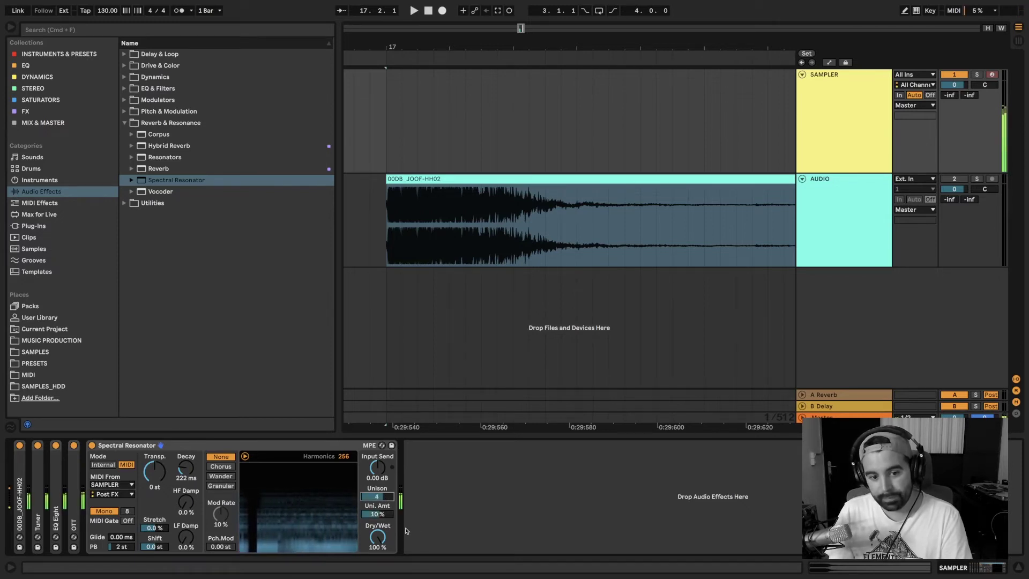
drag(188, 469, 188, 444)
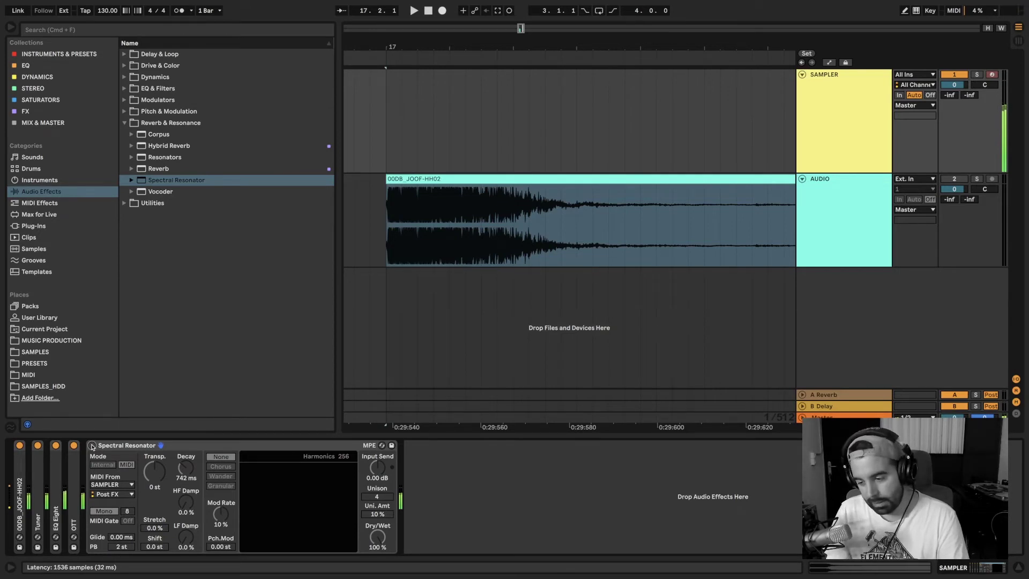
click(92, 445)
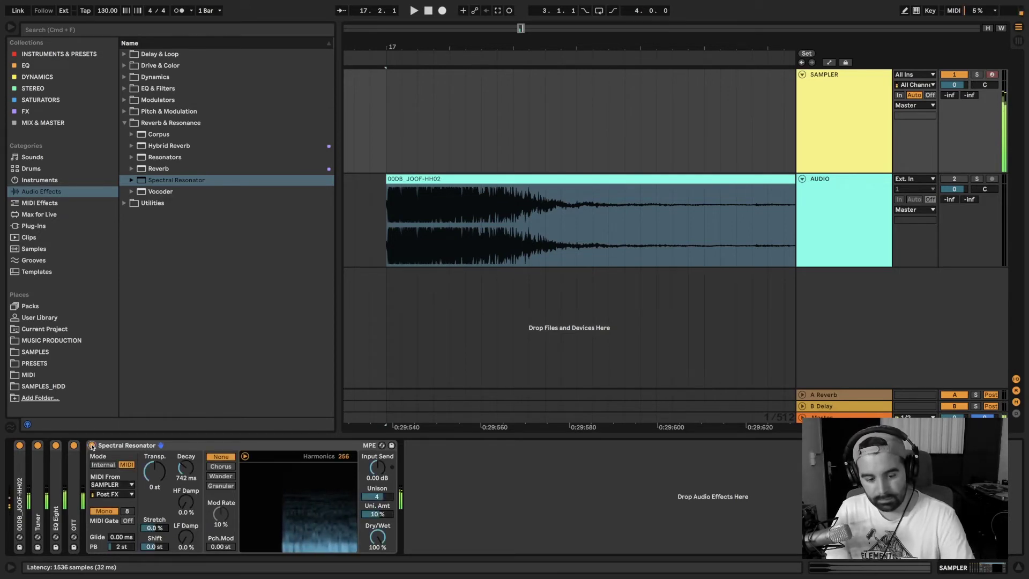
Step: Fold Spectral Resonator and add a Saturator after it with 9.56 dB drive and Soft Clip on
click(386, 539)
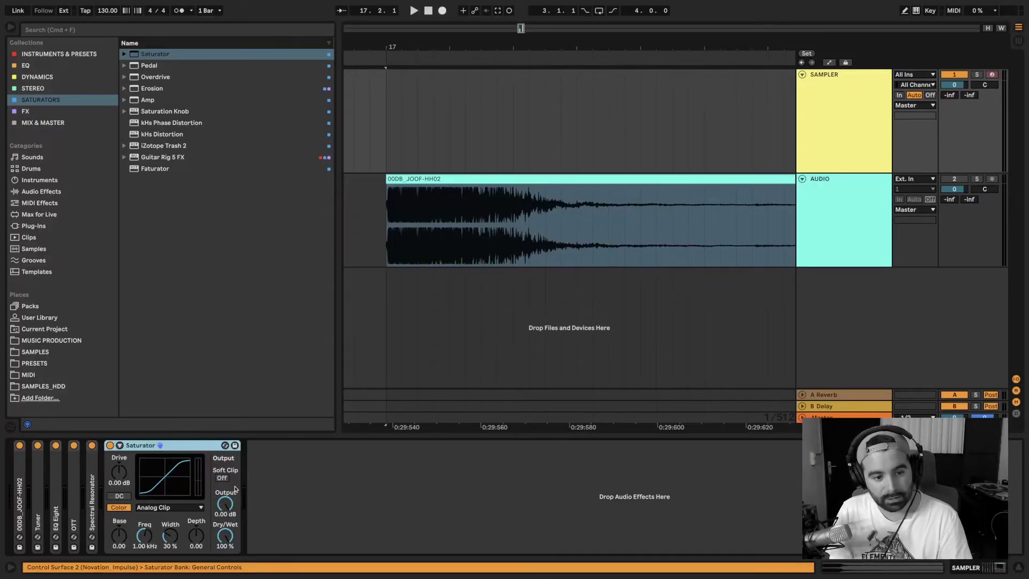
drag(121, 485, 121, 472)
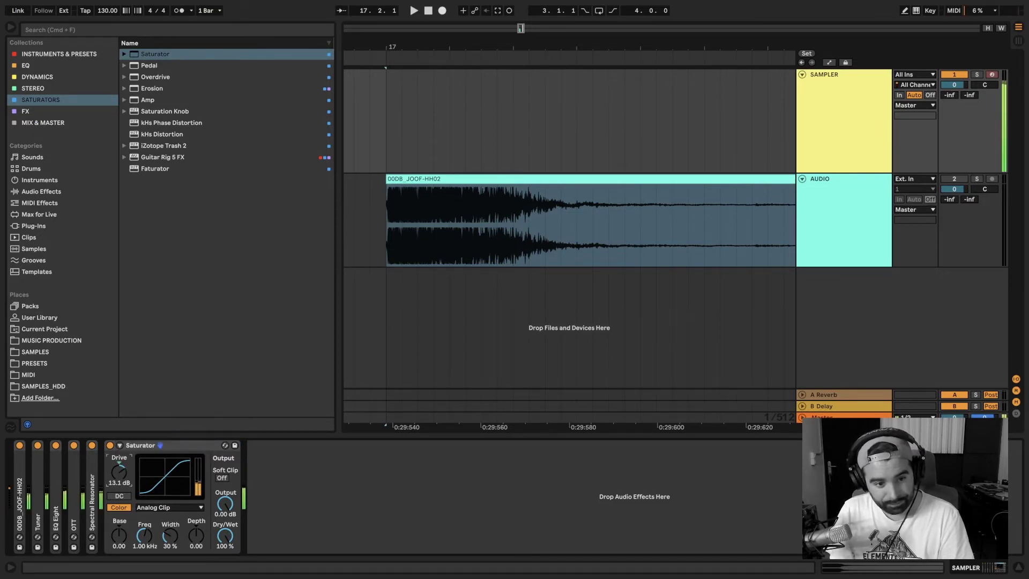
drag(118, 475, 118, 483)
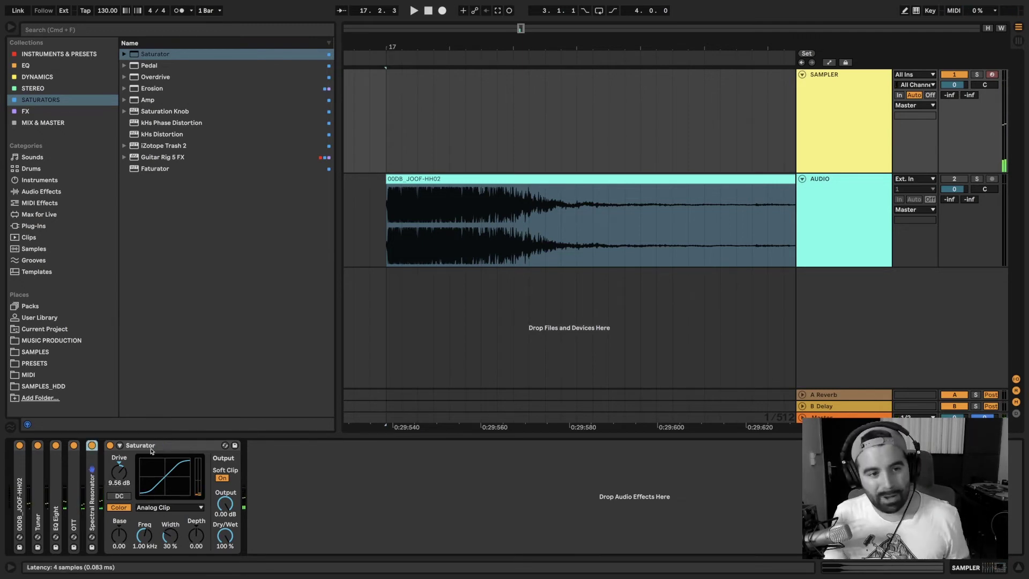
Step: Add Auto Filter after Saturator as a band-pass filter at 799 Hz with 29% resonance
click(384, 477)
click(25, 65)
drag(155, 54, 427, 504)
click(316, 525)
drag(357, 505, 318, 500)
drag(423, 478, 423, 455)
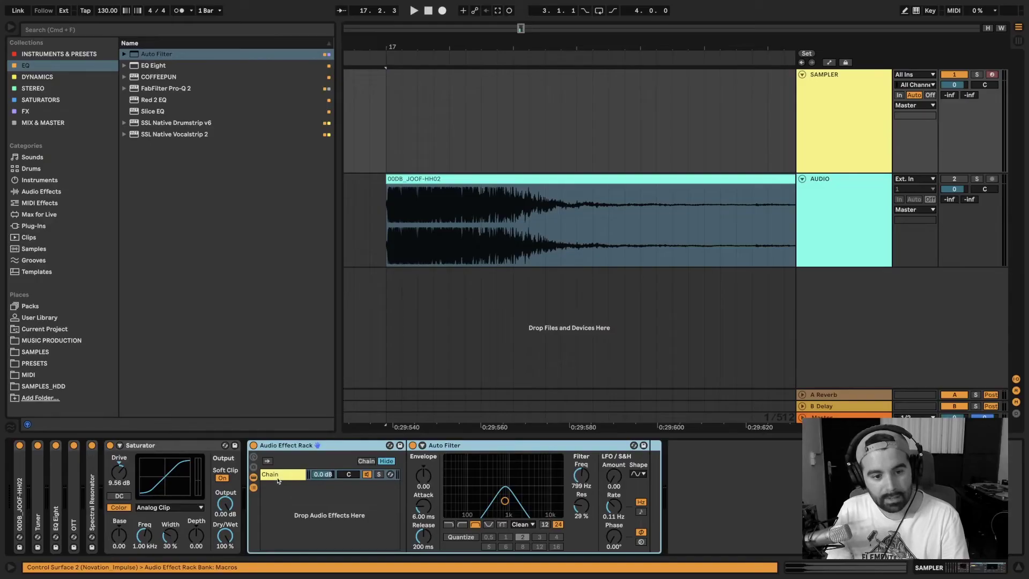
Step: With Auto Filter grouped into an Audio Effect Rack, rename its chain BP and create a second chain named LP
click(294, 475)
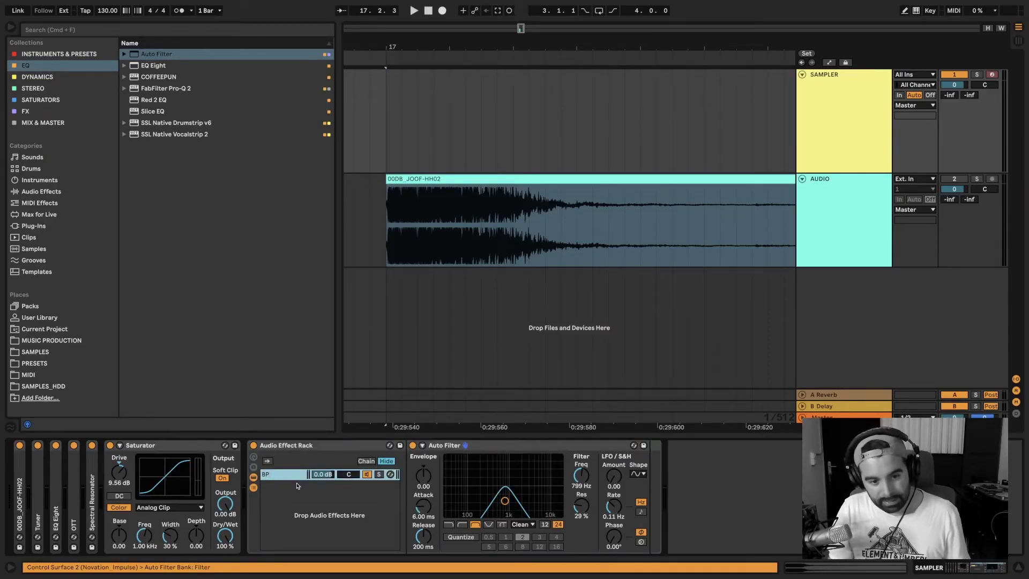
right_click(297, 485)
click(306, 505)
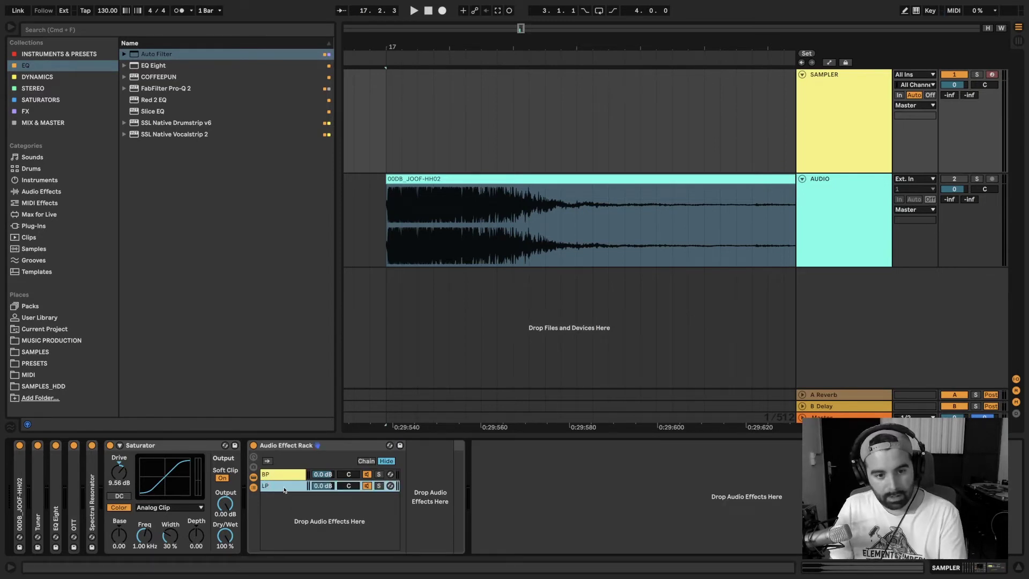
Step: Add a low-pass Auto Filter to the LP chain, solo the chain and set the filter frequency to 300 Hz
double_click(284, 487)
drag(143, 55, 296, 486)
double_click(295, 489)
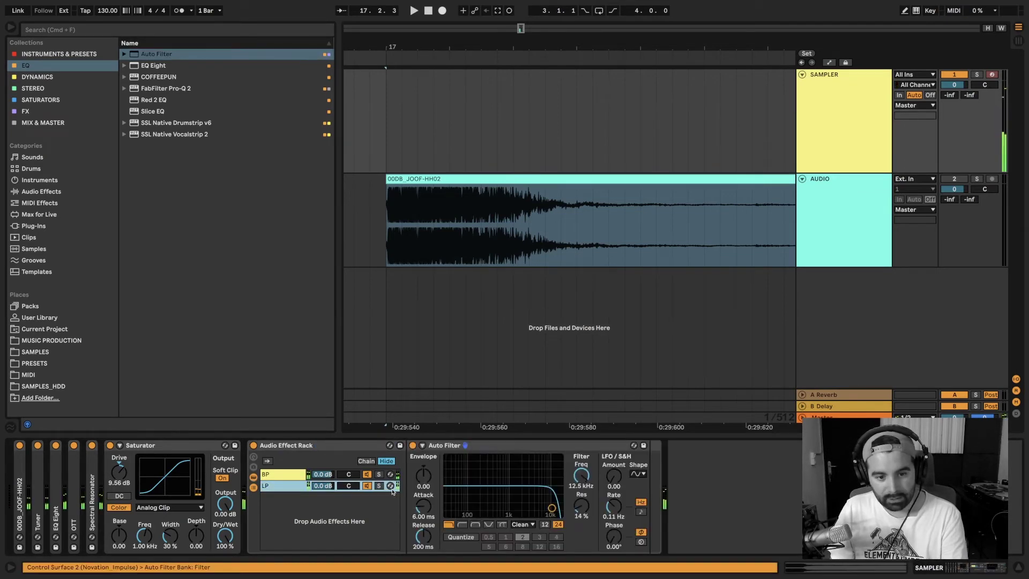
click(380, 486)
drag(581, 475, 581, 533)
scroll(583, 478, down, 4)
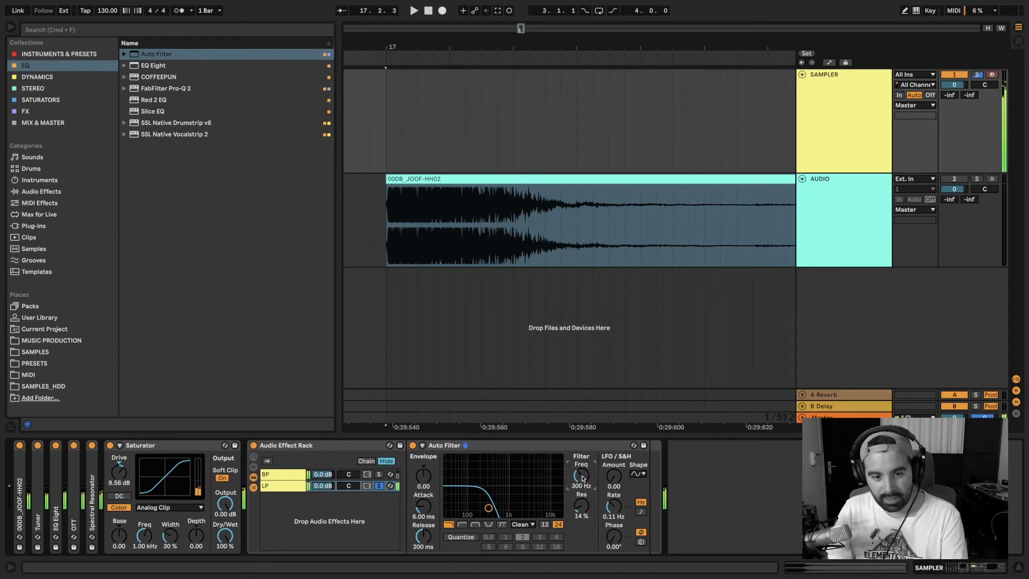
Step: Add Utility after the LP chain's Auto Filter, switch it to Mono and unsolo the chain
click(35, 89)
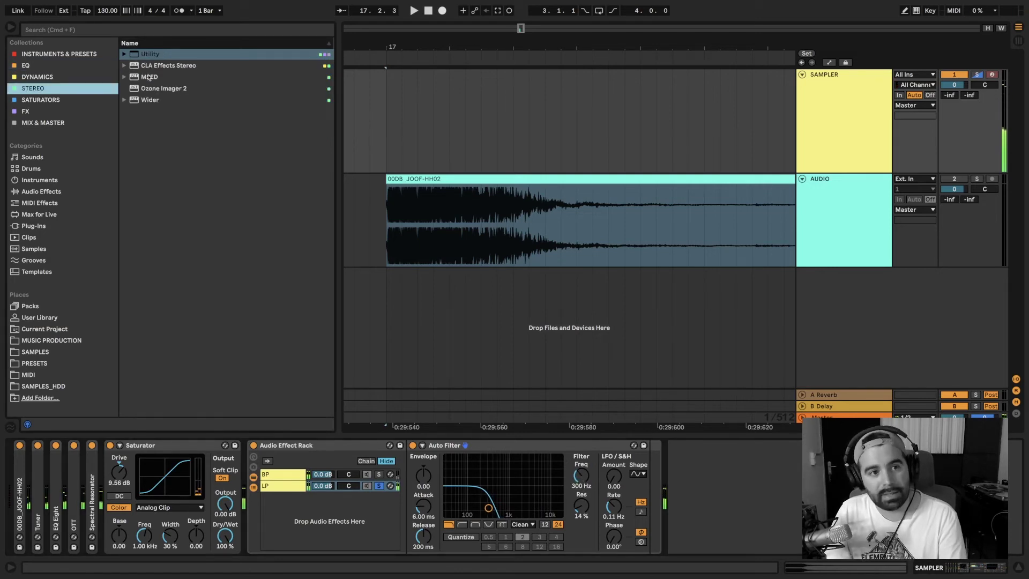
drag(142, 63, 286, 491)
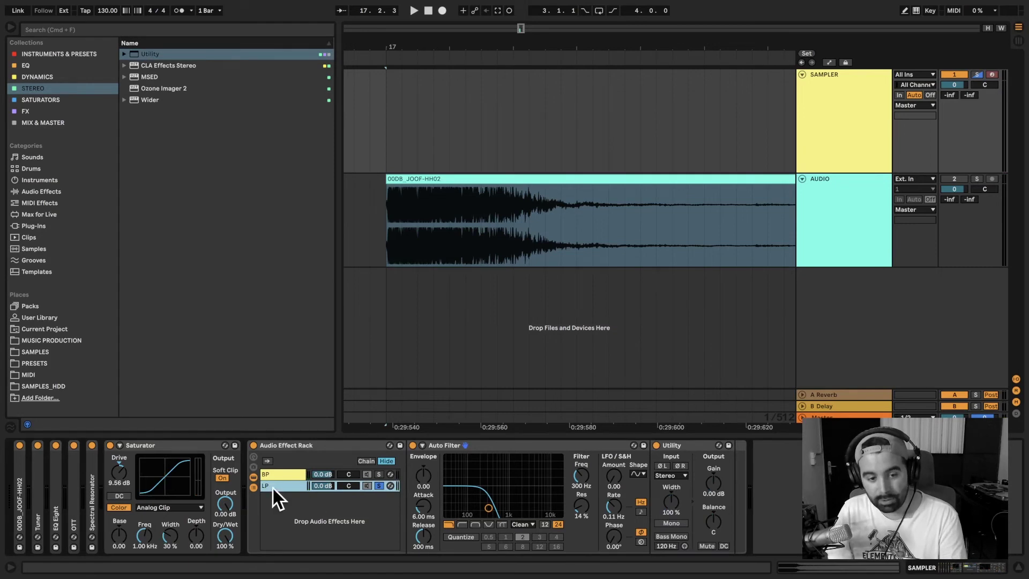
click(664, 523)
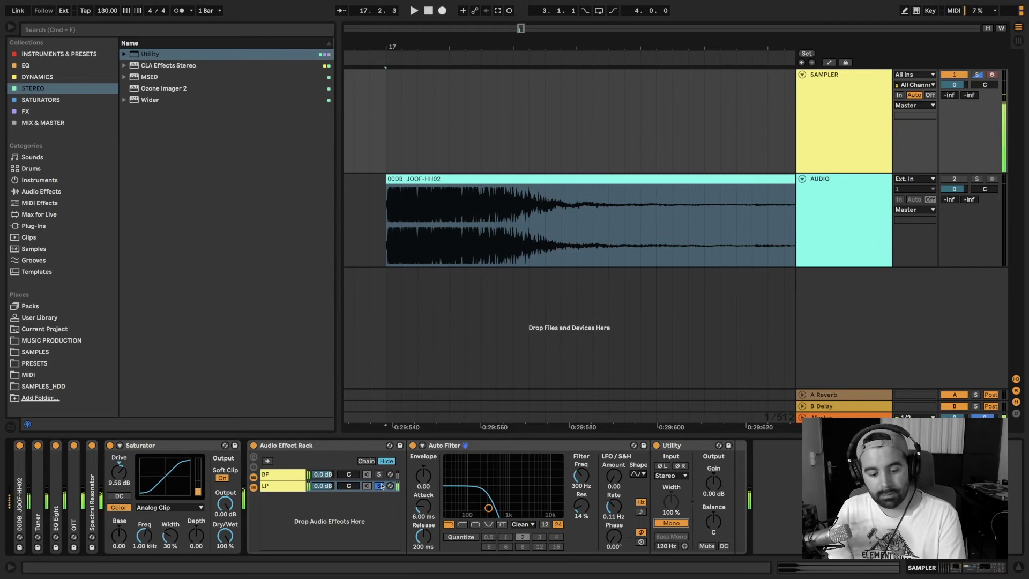
click(378, 486)
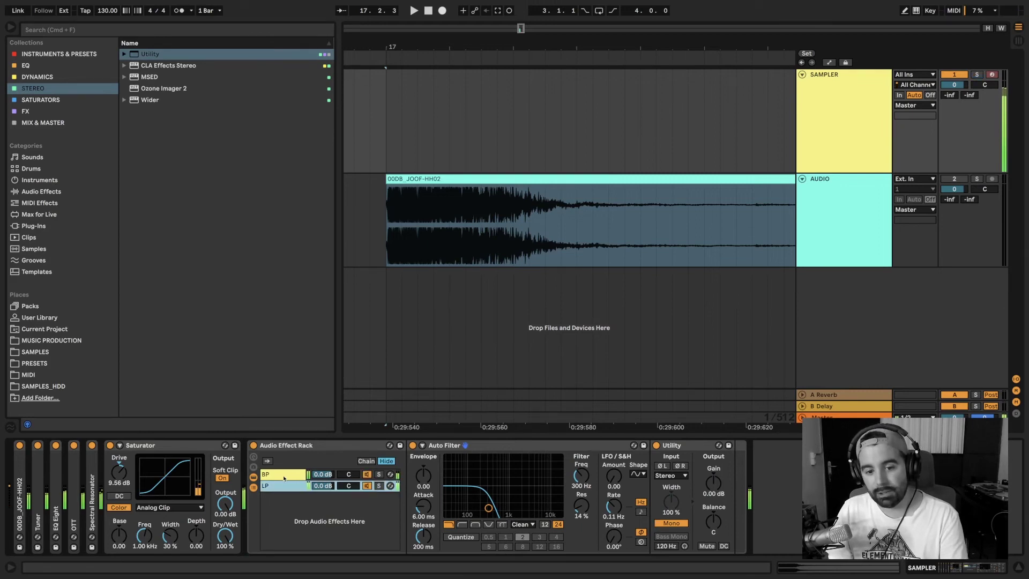
Step: Select the BP chain and adjust the frequency of its Auto Filter
click(284, 475)
mouse_move(591, 481)
mouse_down()
mouse_move(581, 502)
mouse_move(581, 478)
mouse_move(581, 492)
mouse_up()
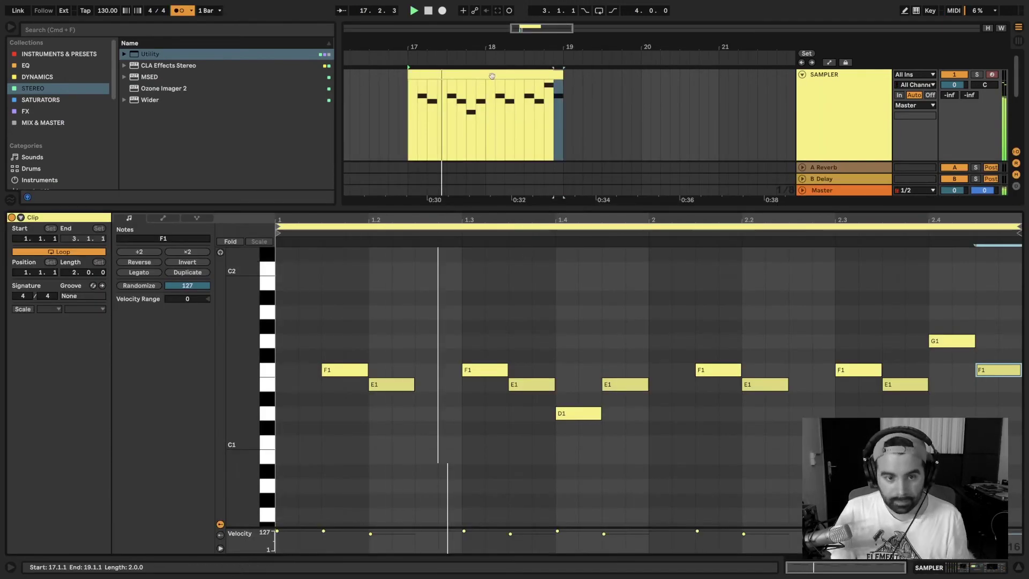
Step: Select the two-bar MIDI clip on the SAMPLER track and view it during playback
click(492, 77)
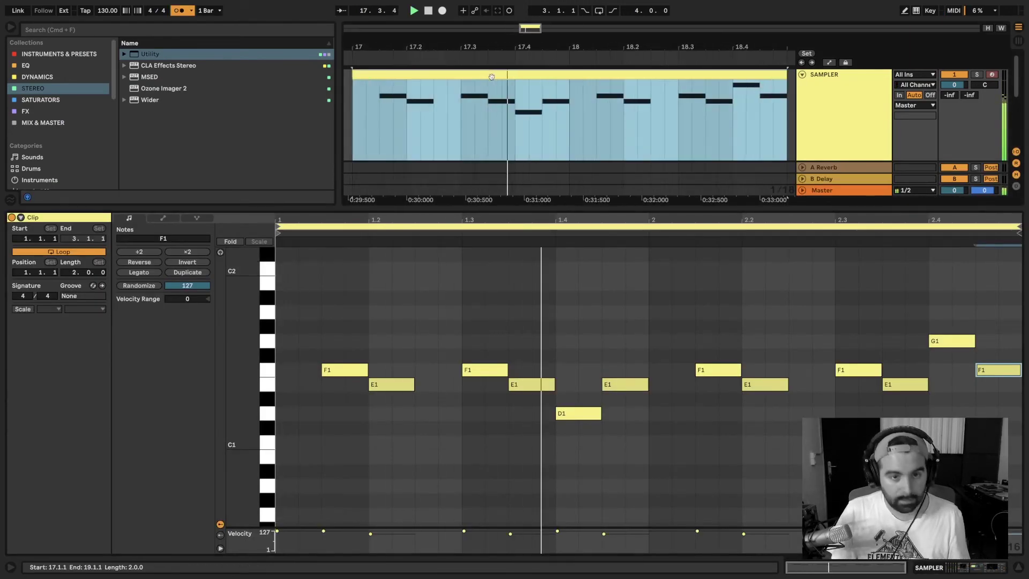
scroll(492, 76, down, 3)
key(o)
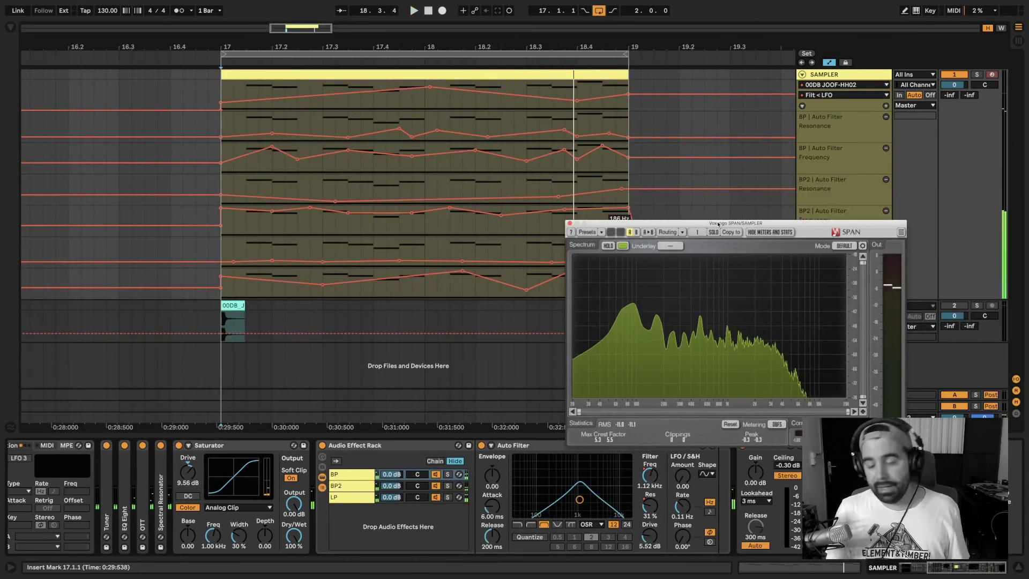
Step: Move the SPAN window up off the device chain and examine the filter settings of the BP, BP2 and LP chains
drag(637, 223, 703, 151)
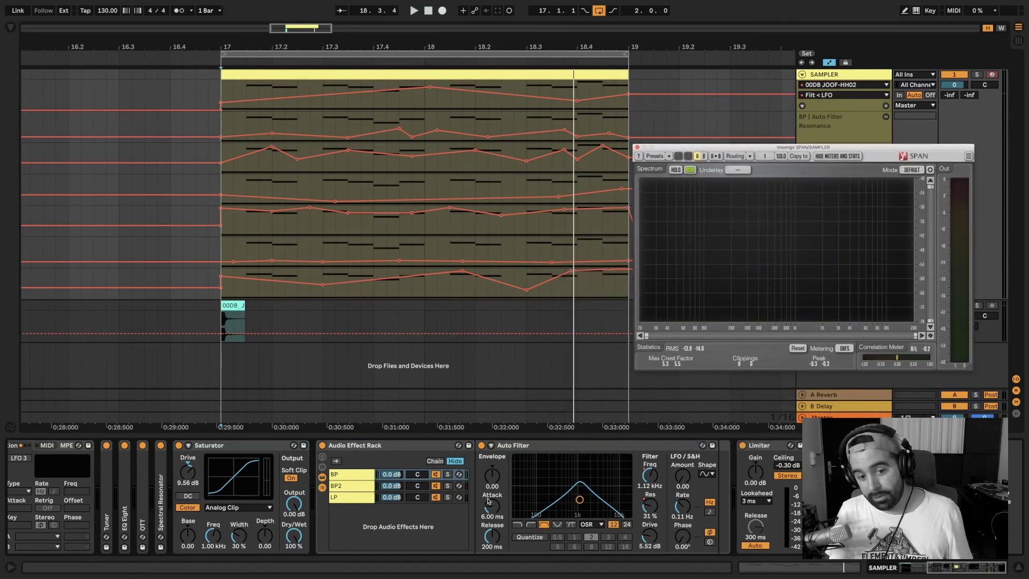
click(357, 485)
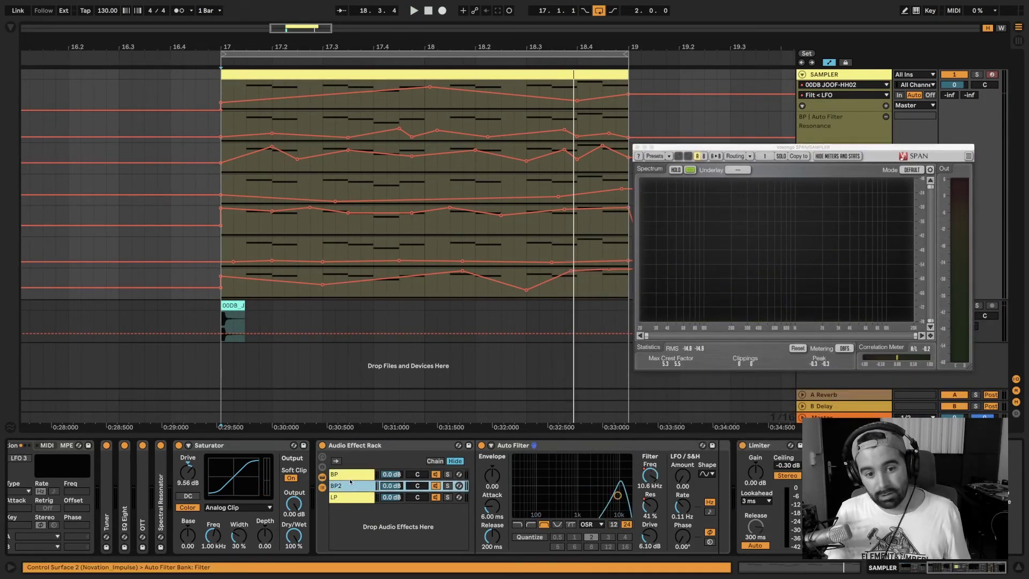
click(364, 475)
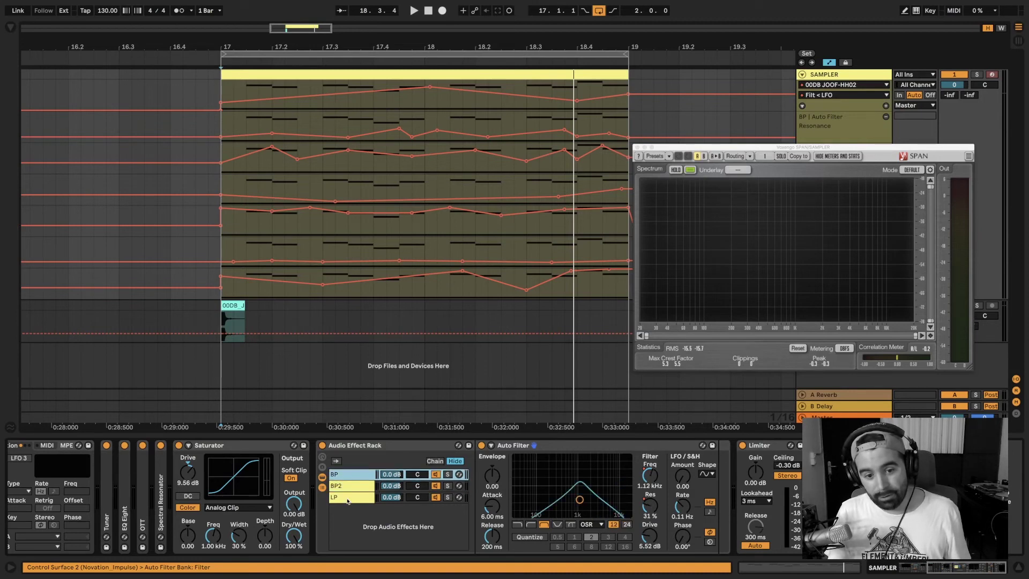
key(Down)
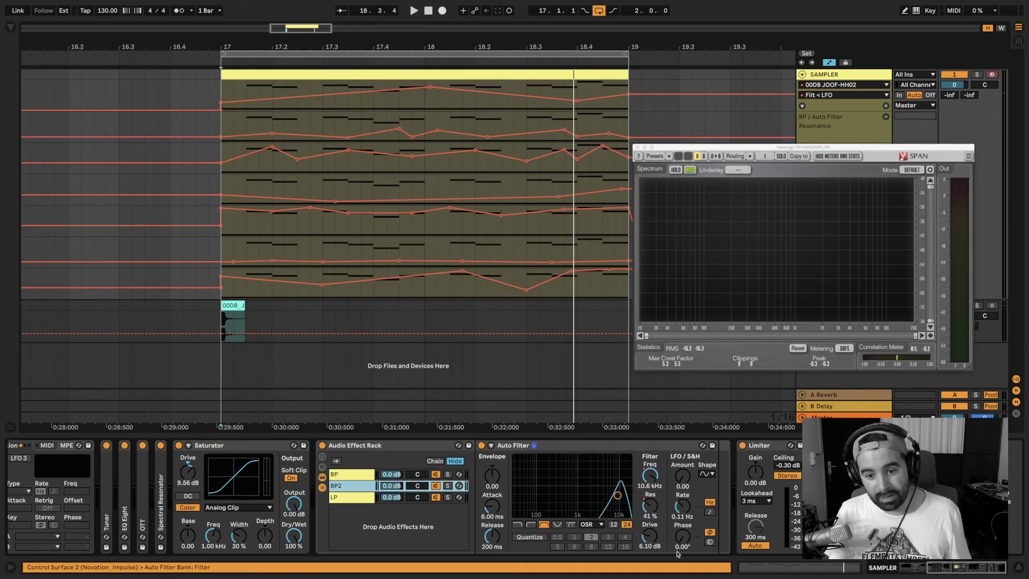
key(Down)
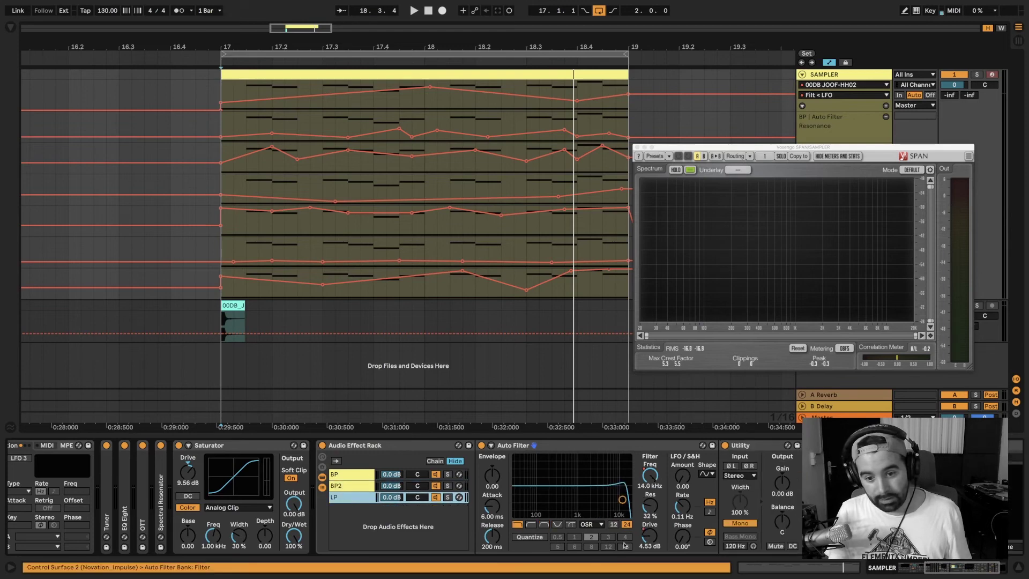
click(350, 474)
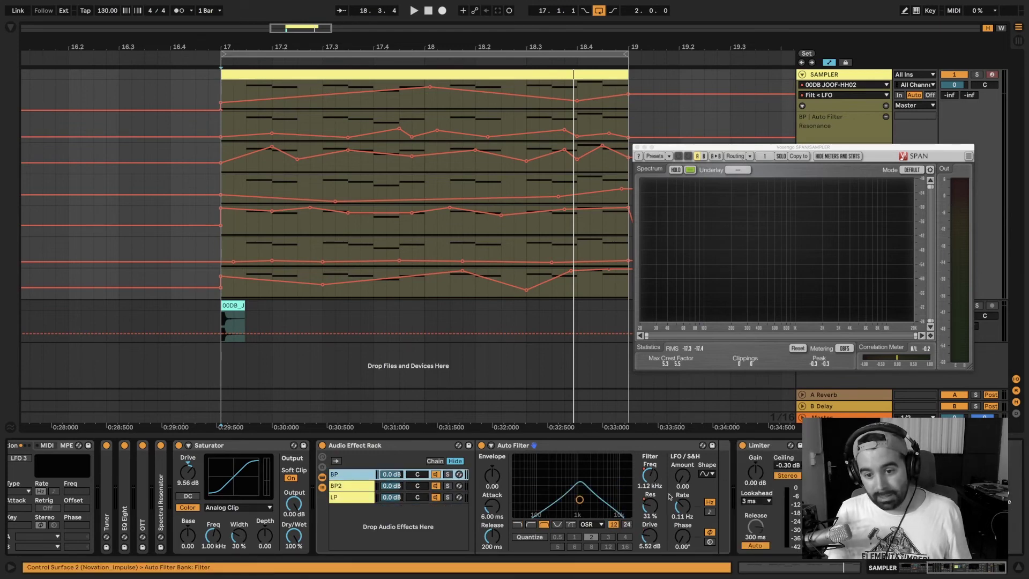
click(359, 488)
click(351, 498)
Step: Check Sampler's LFO settings, select the automated two-bar clip on the SAMPLER track and play it from bar 17
scroll(317, 507, up, 5)
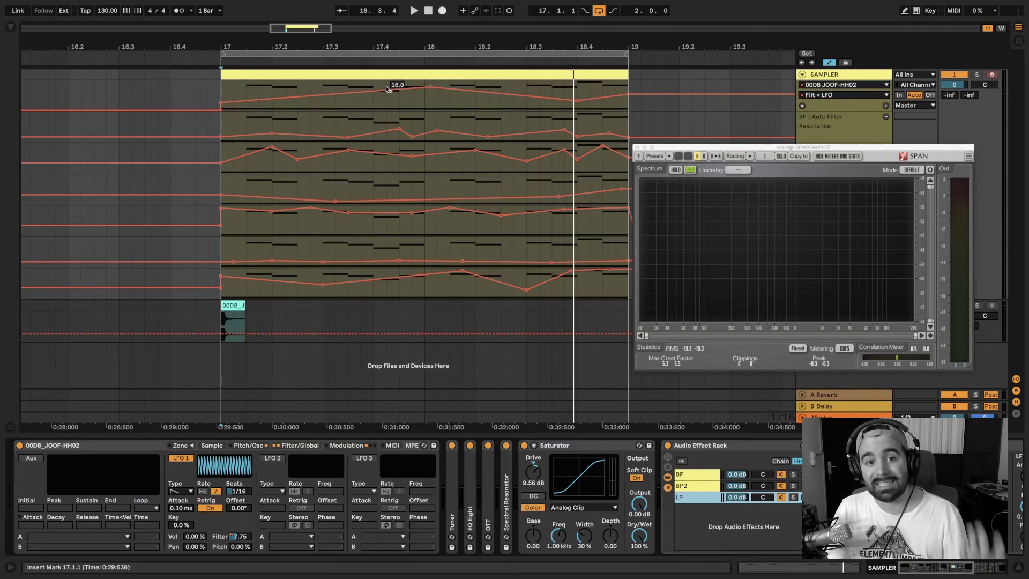
click(348, 74)
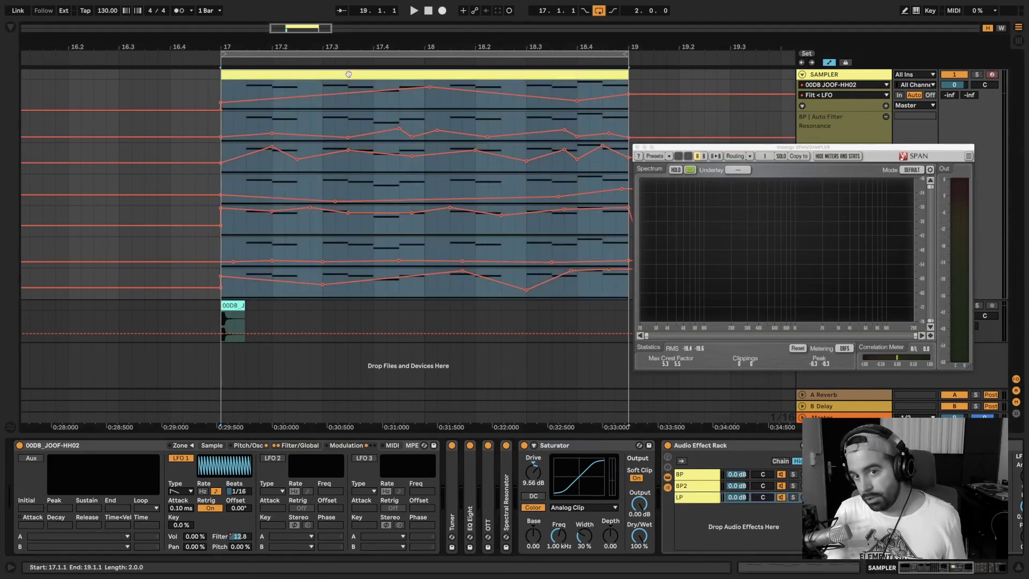
key(space)
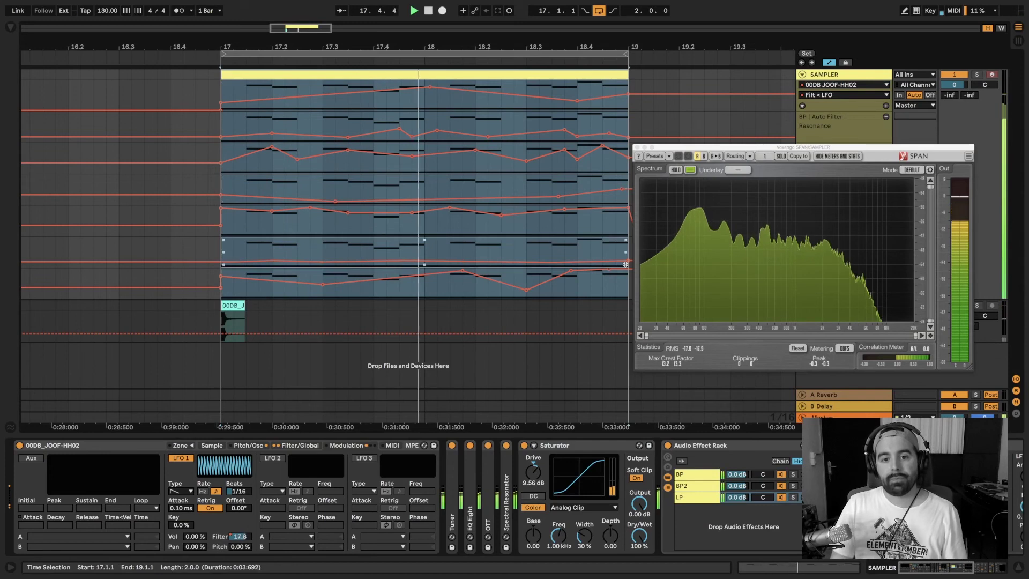